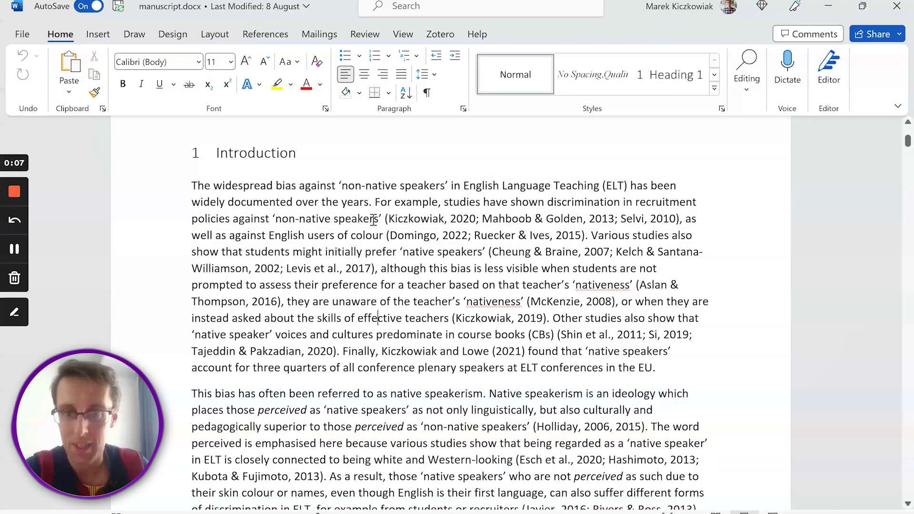
Highlight the first three parenthetical citations in the paragraph
mouse_move(374, 221)
mouse_down()
mouse_move(440, 219)
mouse_move(500, 245)
mouse_up()
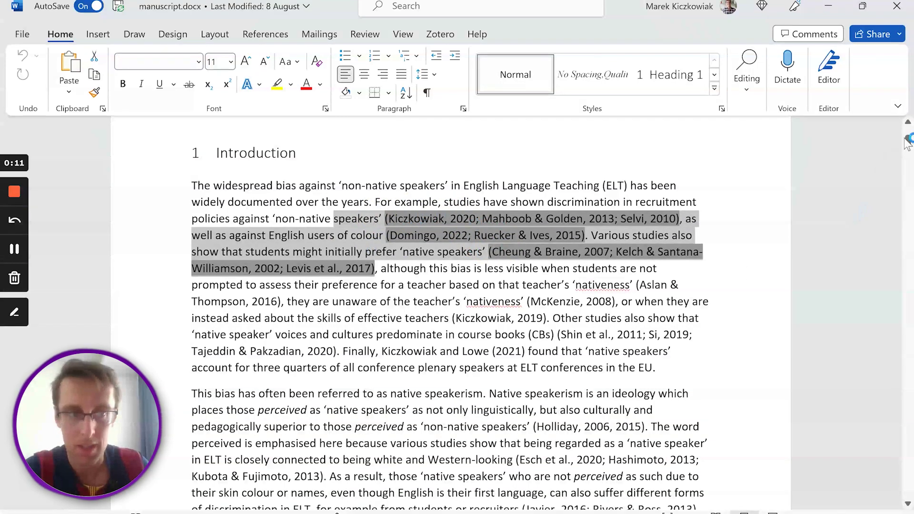
drag(907, 143, 907, 432)
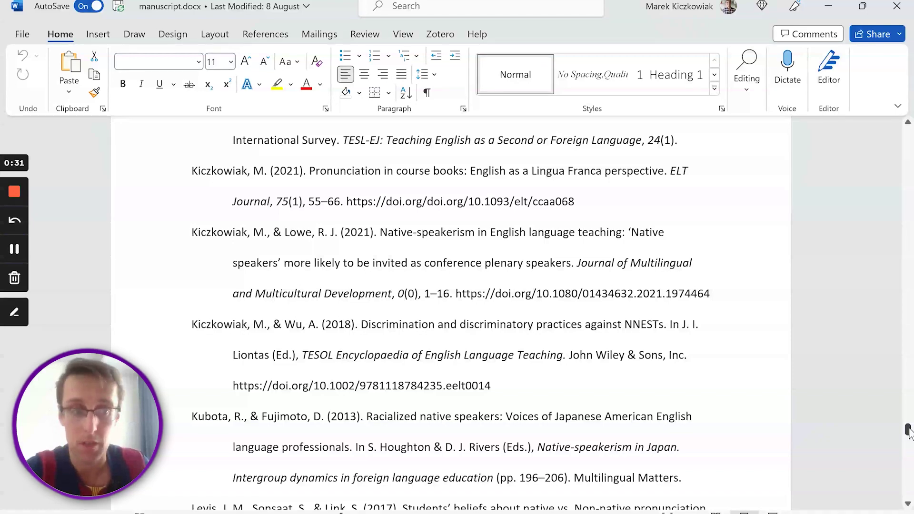
drag(908, 430, 908, 133)
scroll(476, 388, down, 2)
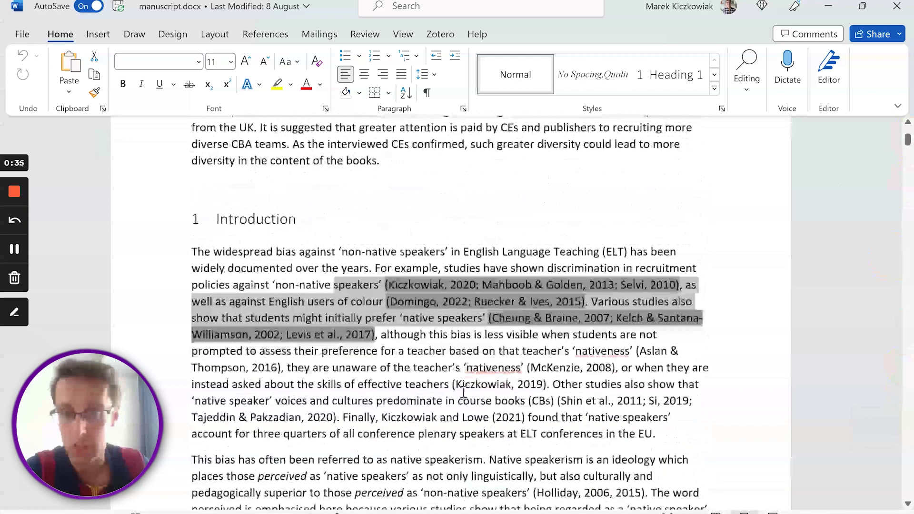
Examine the single-author (McKenzie, 2008) citation, picking out its comma and the year 2008
click(415, 384)
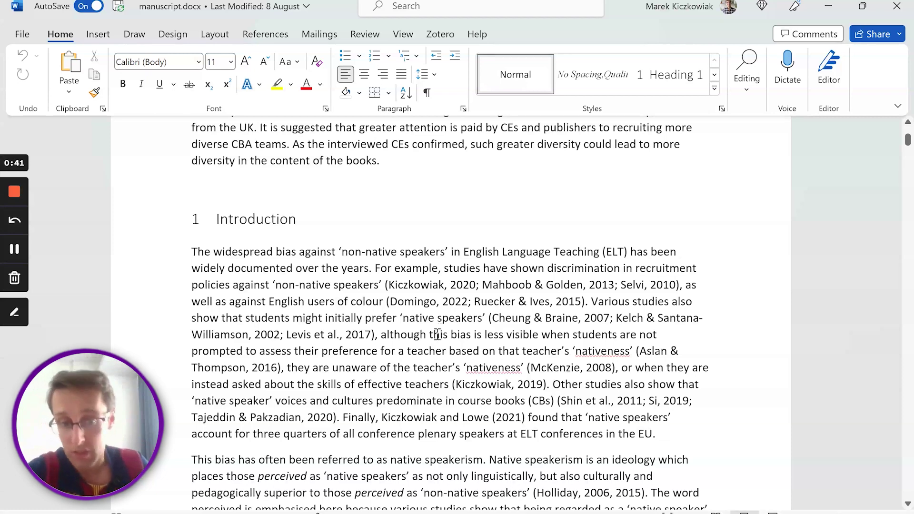
scroll(440, 329, down, 1)
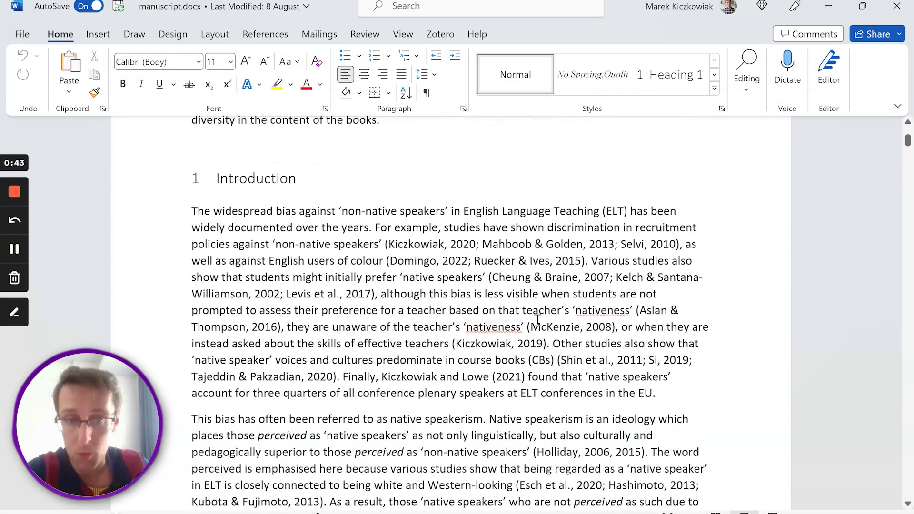
click(543, 327)
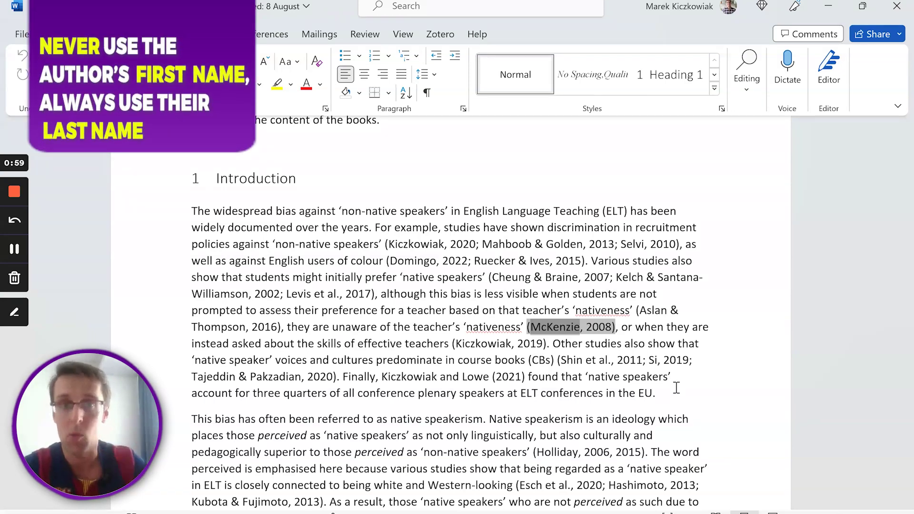
click(581, 328)
text(,)
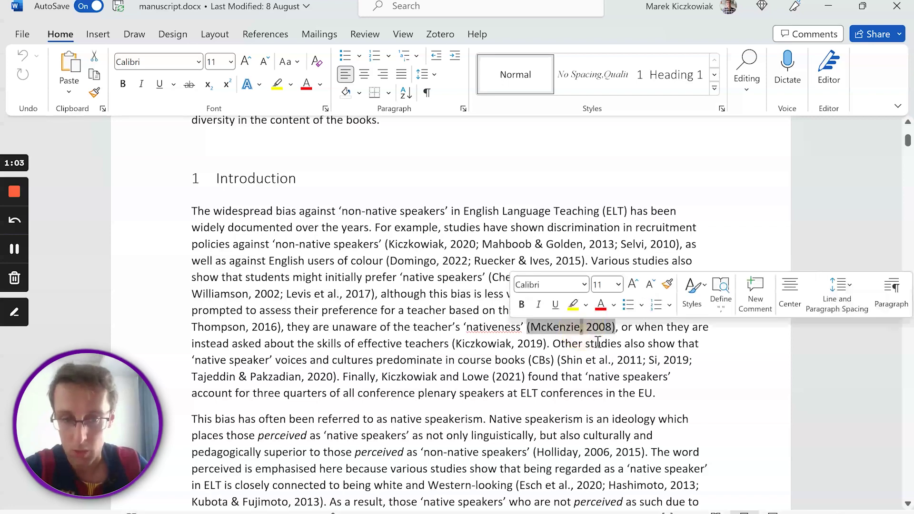
double_click(600, 328)
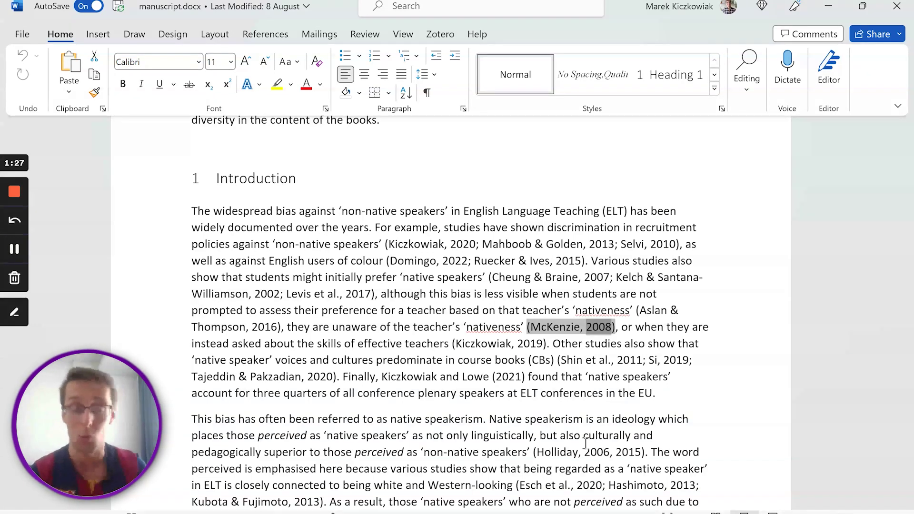
click(441, 351)
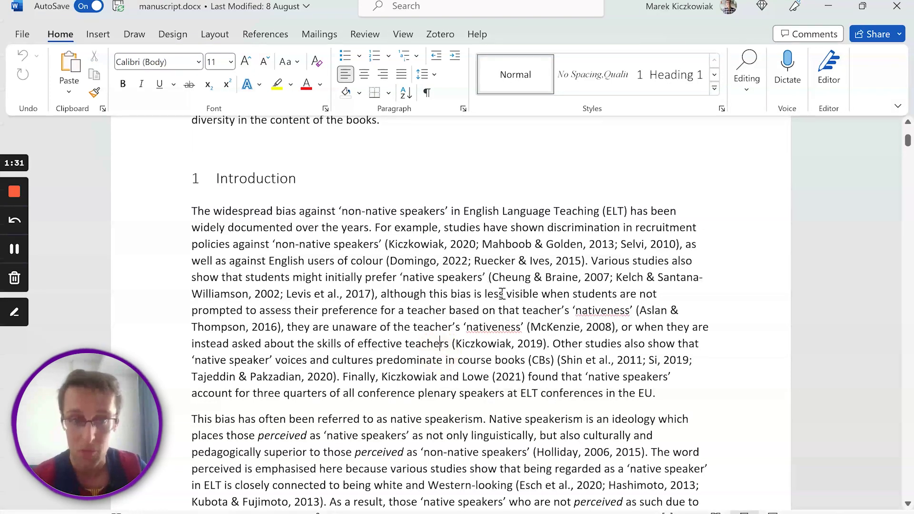
click(569, 328)
mouse_move(585, 335)
mouse_down()
mouse_move(604, 343)
mouse_move(596, 328)
mouse_up()
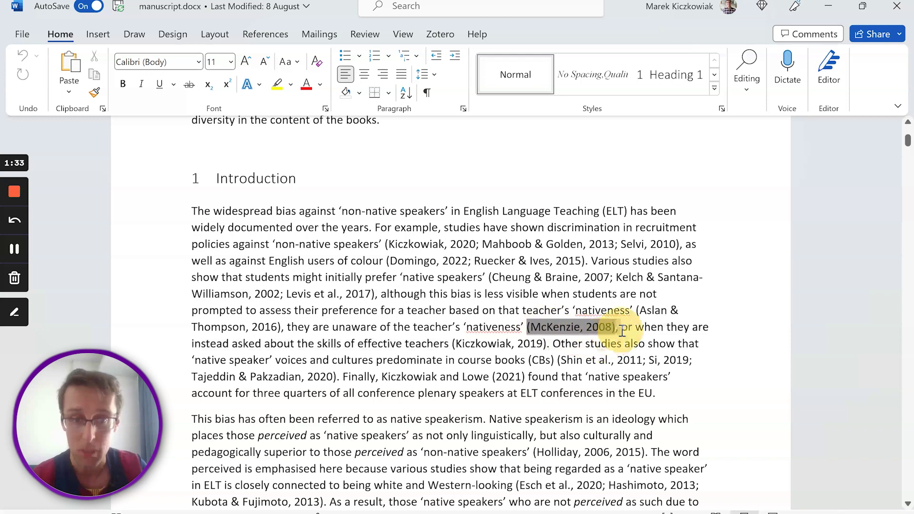
Point out the & in the Cheung & Braine citation and et al. in the Shin citation
click(490, 277)
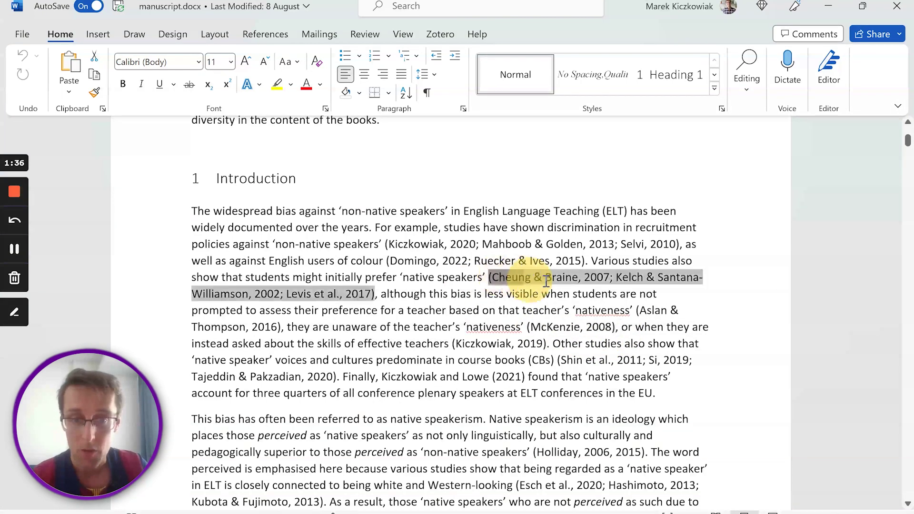
click(608, 277)
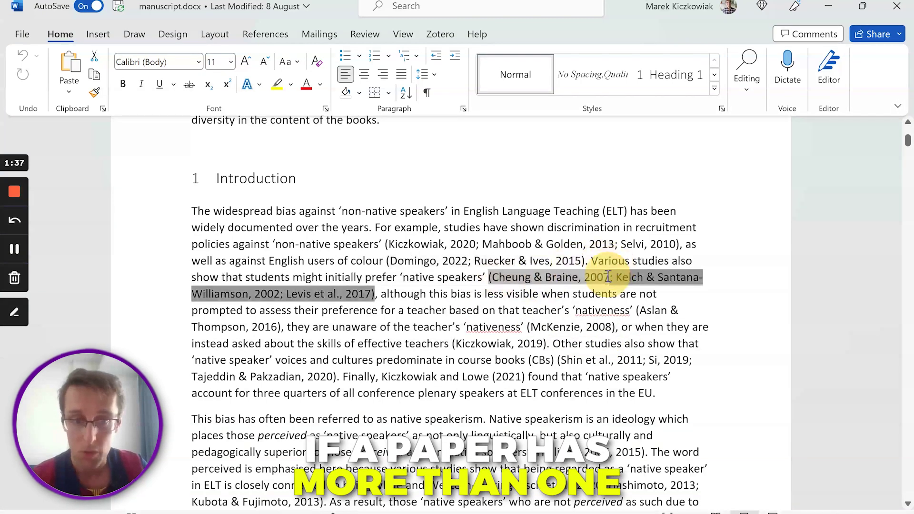
click(529, 296)
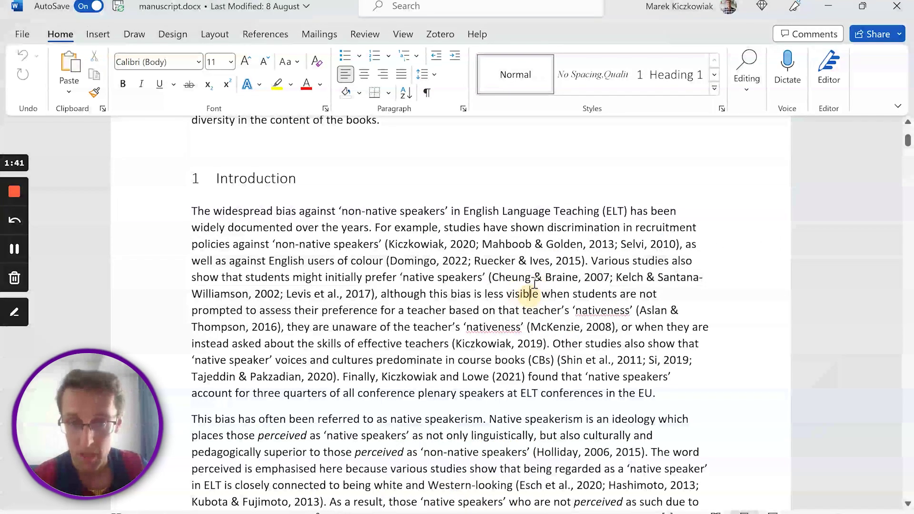
double_click(536, 278)
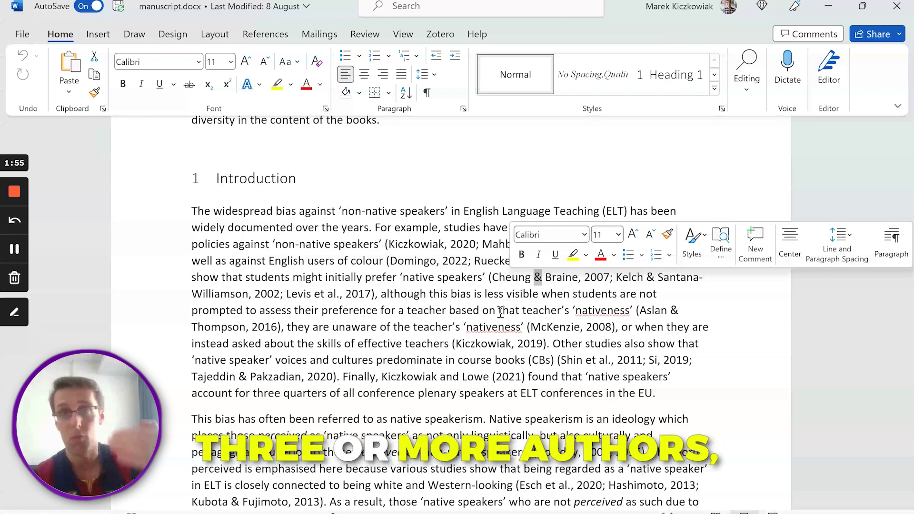
click(599, 361)
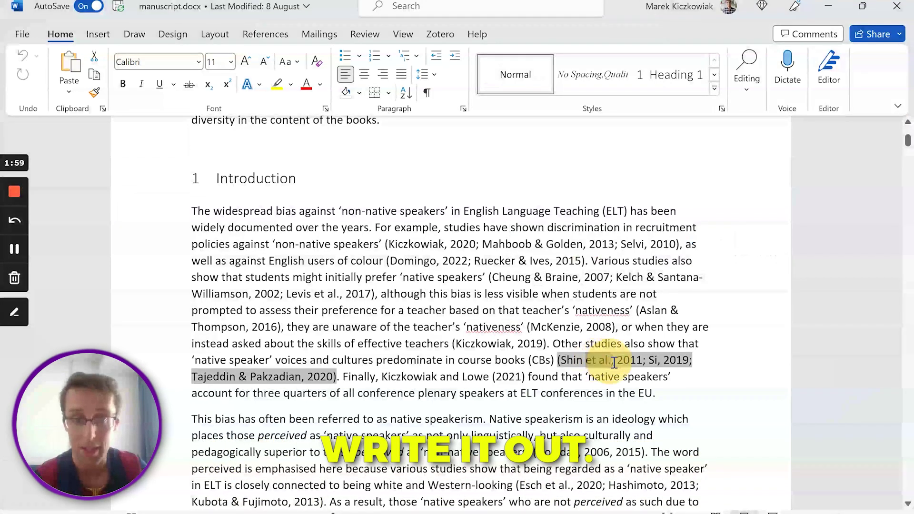
drag(612, 360, 586, 361)
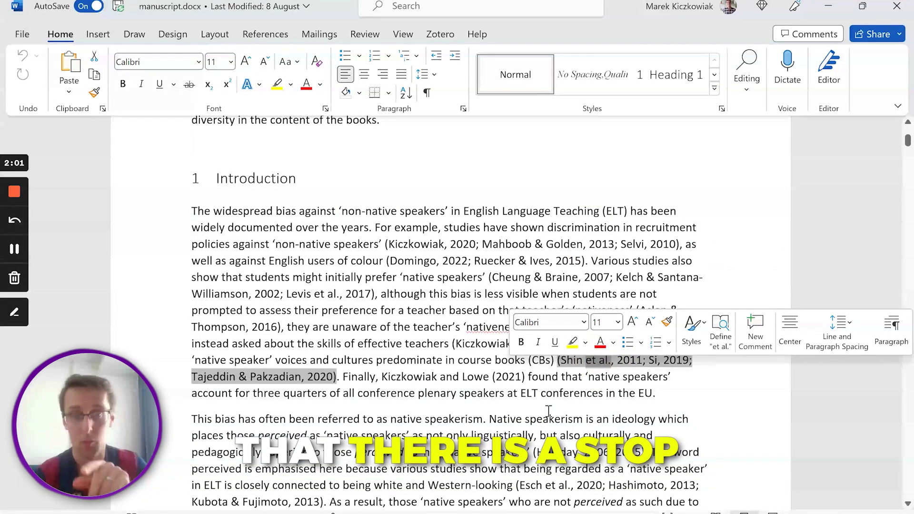
click(486, 361)
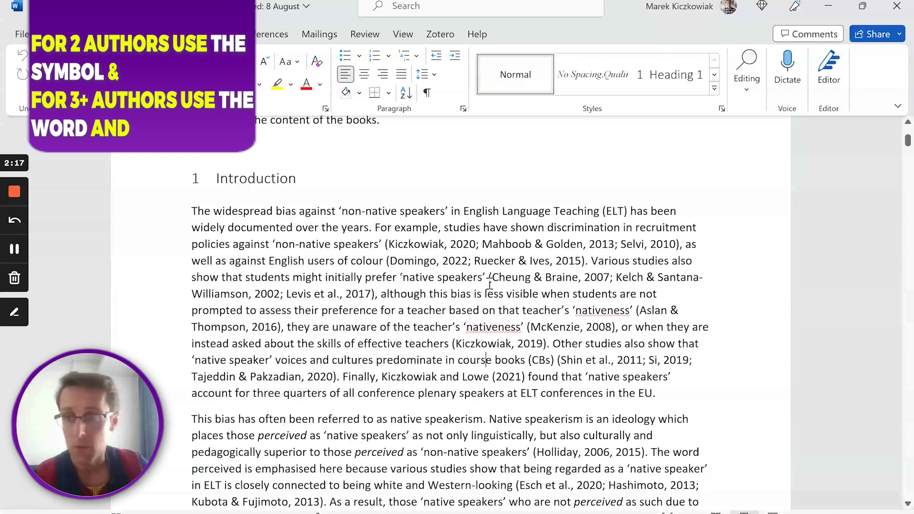
drag(488, 276, 371, 294)
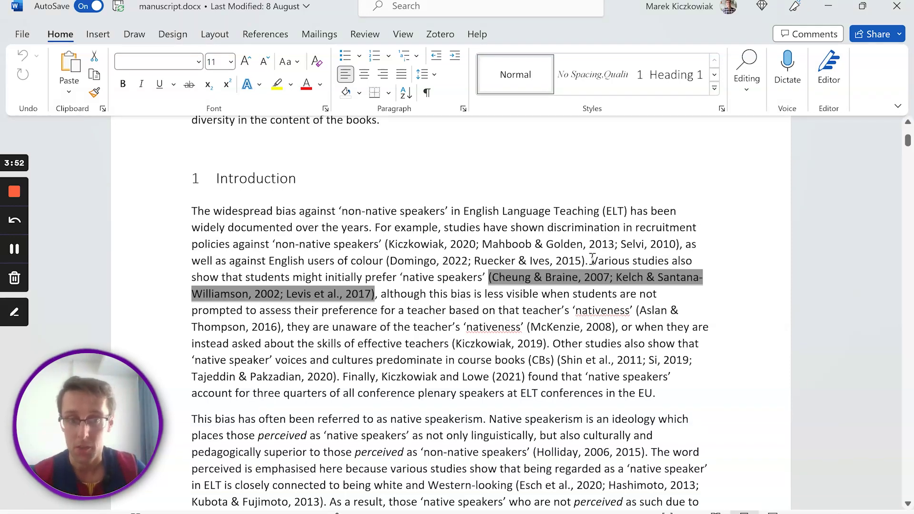
Highlight the narrative citation Kiczkowiak and Lowe (2021), contrasting its 'and' with '&'
drag(593, 259, 483, 278)
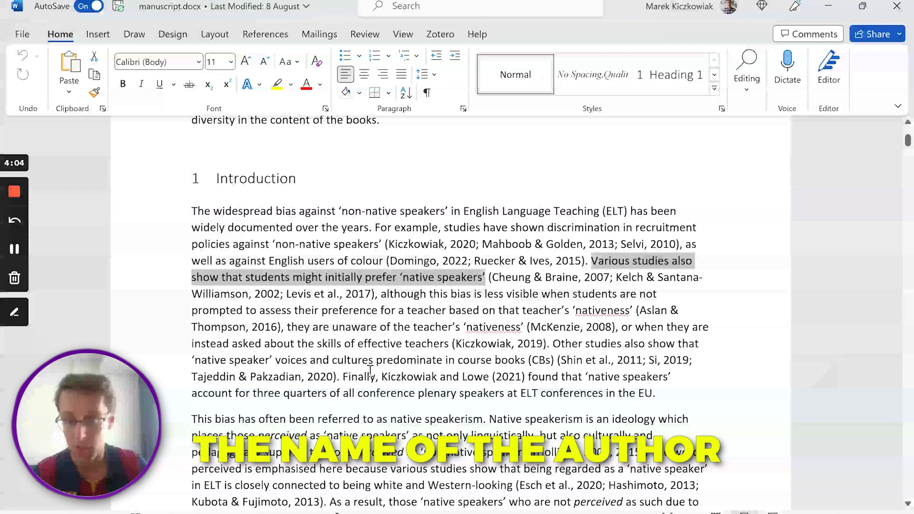
drag(343, 377, 491, 378)
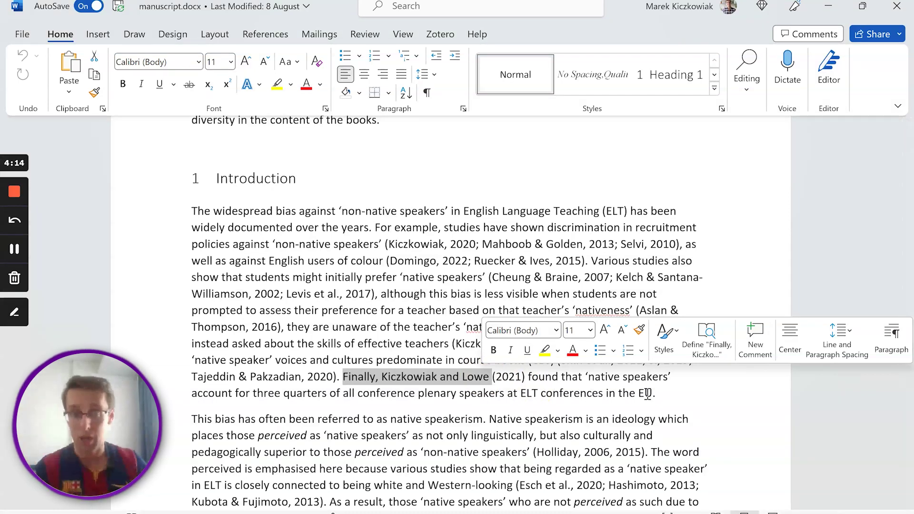
click(388, 376)
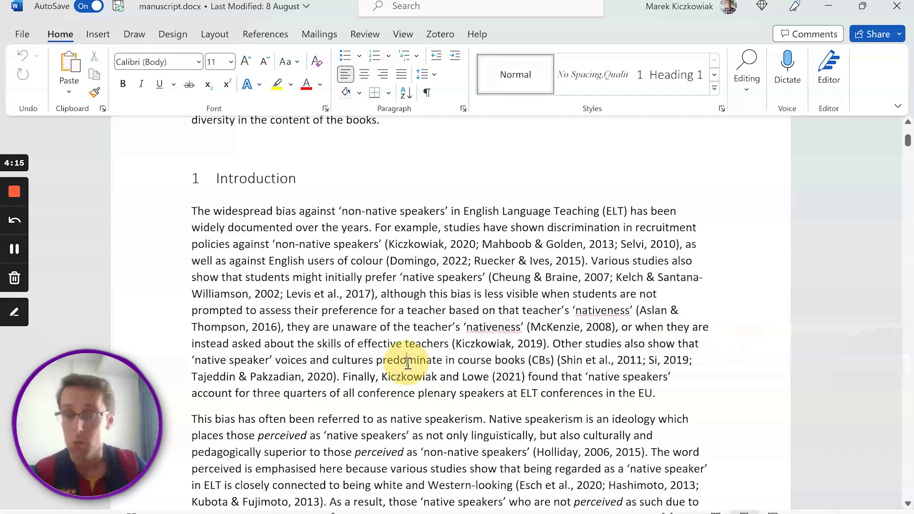
drag(382, 377, 492, 376)
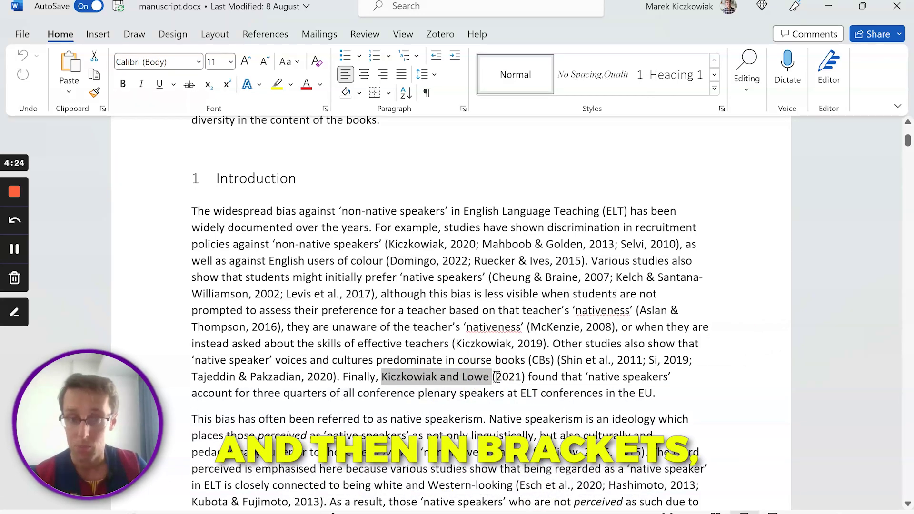
drag(493, 377, 525, 377)
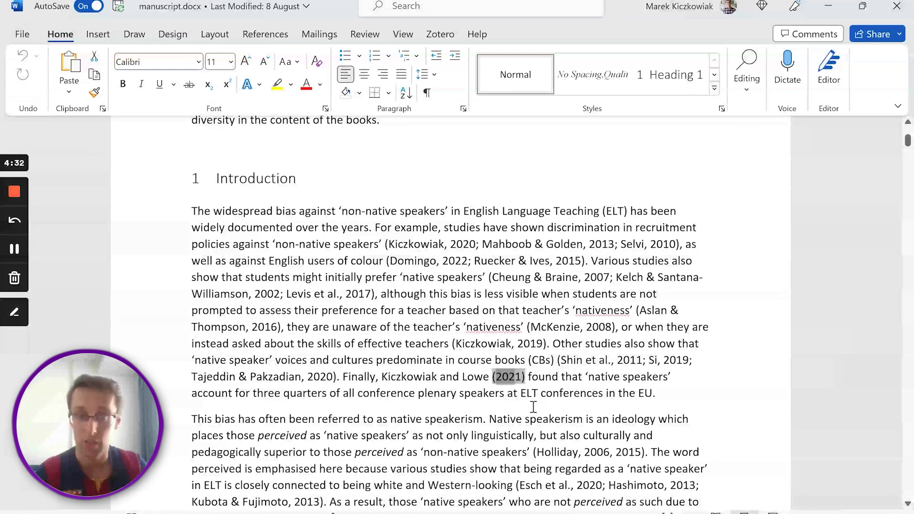
click(490, 377)
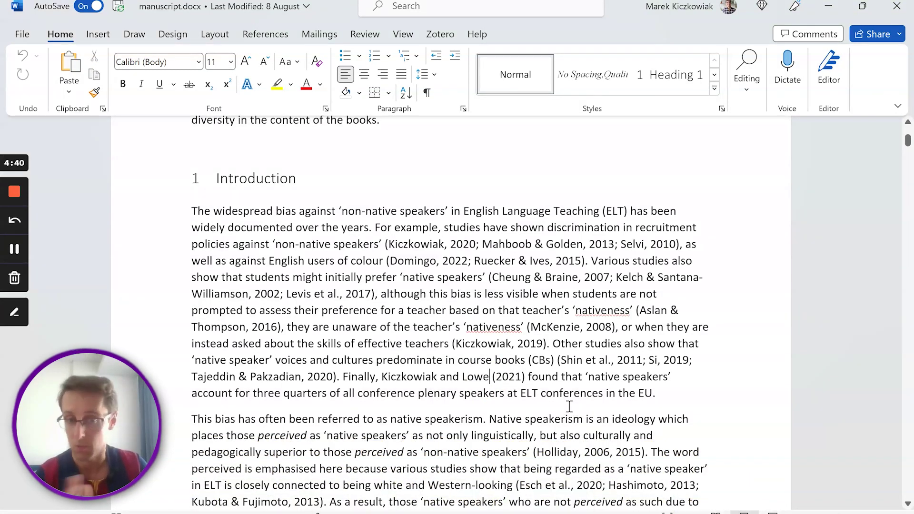
click(506, 344)
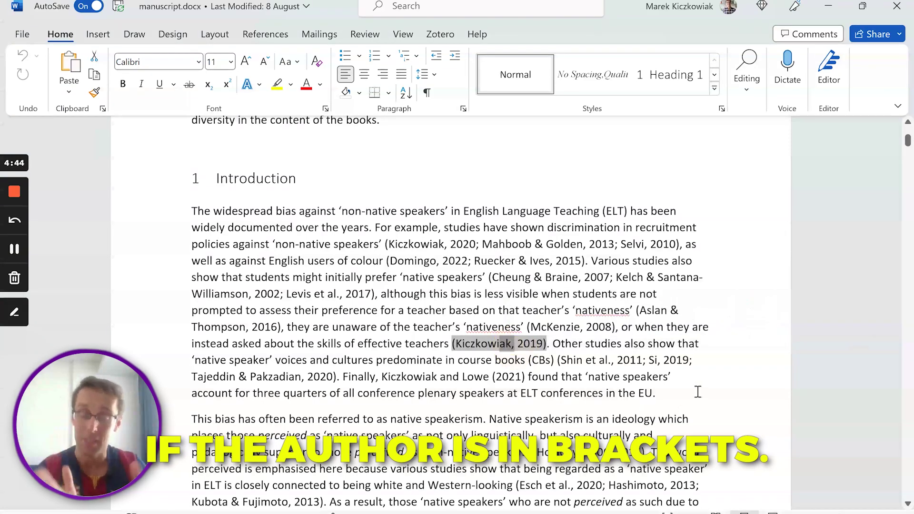
double_click(447, 377)
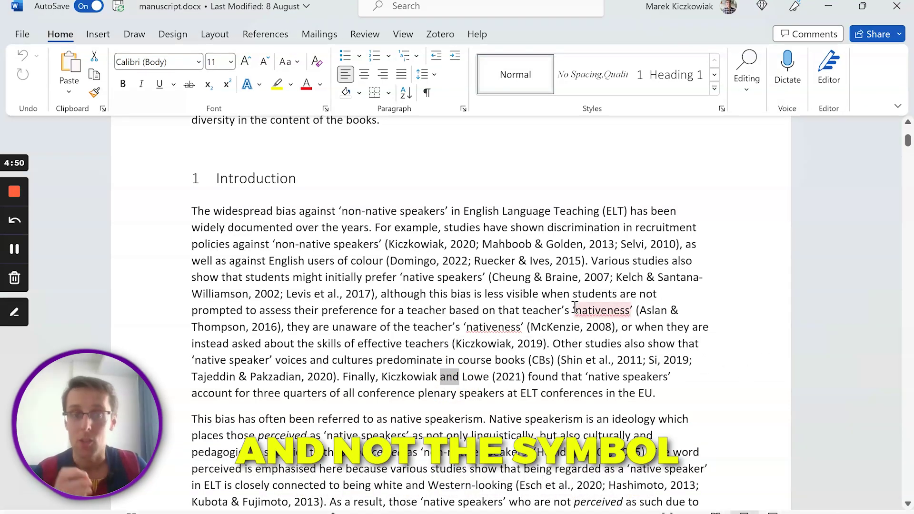
double_click(537, 277)
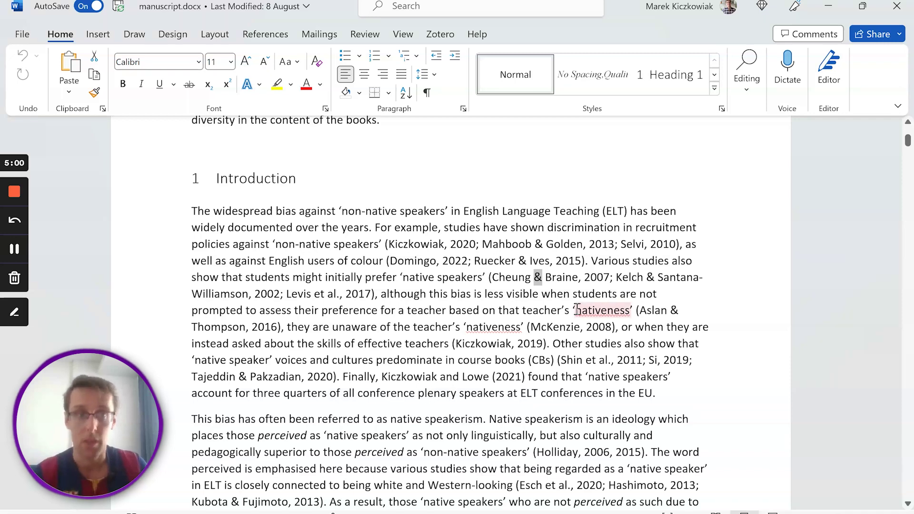
Search the document for 'p.' to locate page-numbered citations
click(748, 71)
click(755, 123)
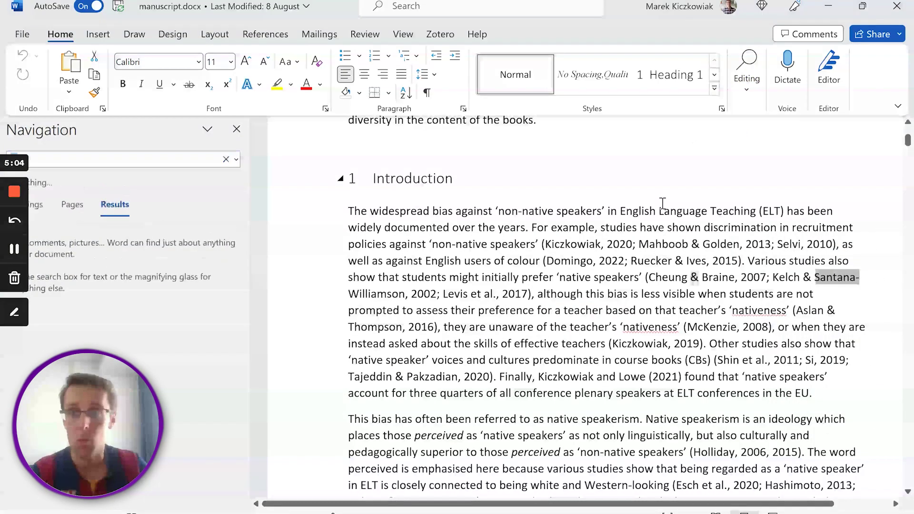
text(p.)
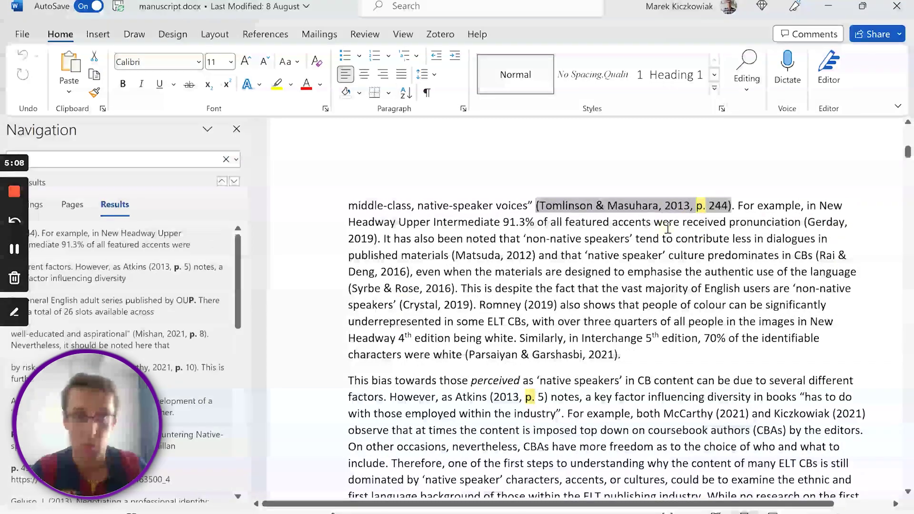
click(670, 223)
scroll(642, 253, up, 3)
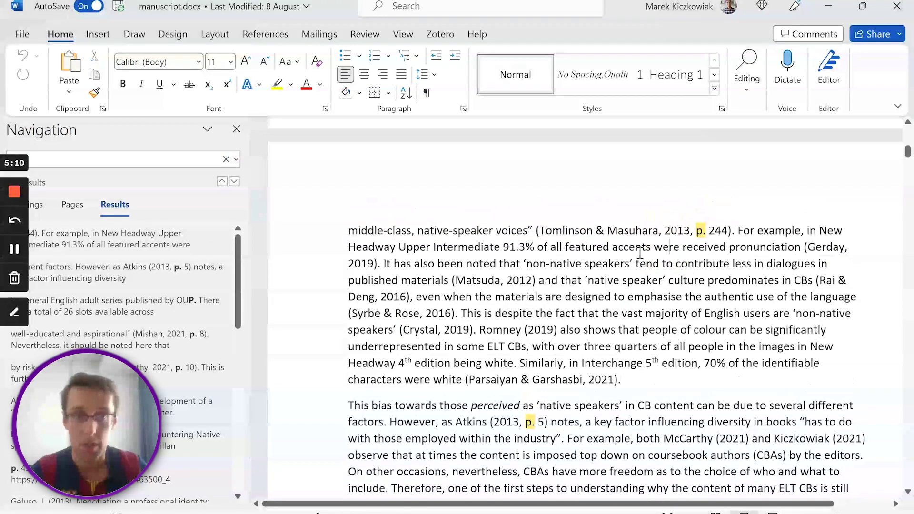
scroll(640, 253, up, 1)
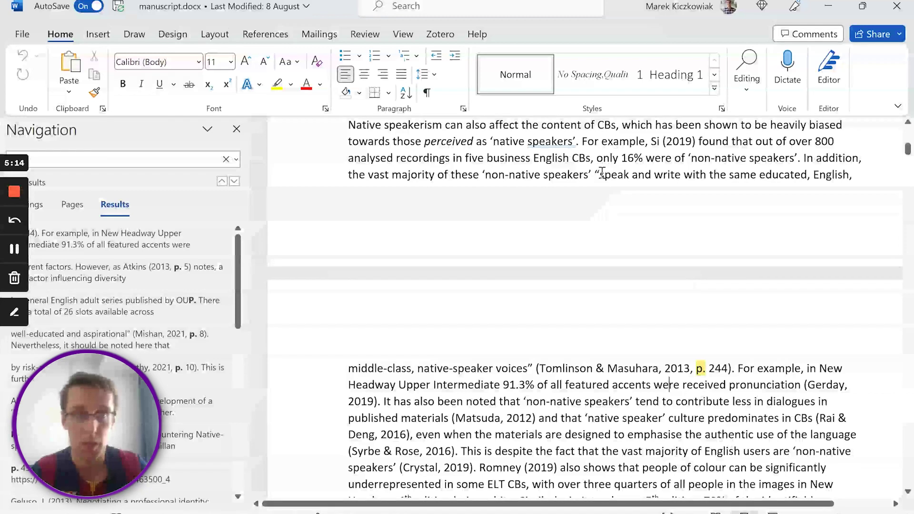
Highlight the quoted phrase, its quotation marks and page 244 in the Tomlinson & Masuhara citation
drag(484, 176, 684, 175)
click(601, 175)
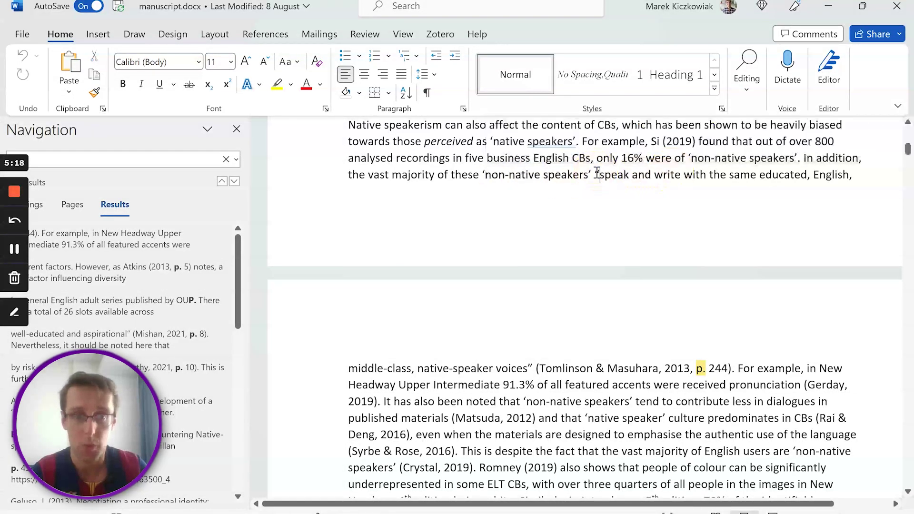
drag(596, 175, 604, 175)
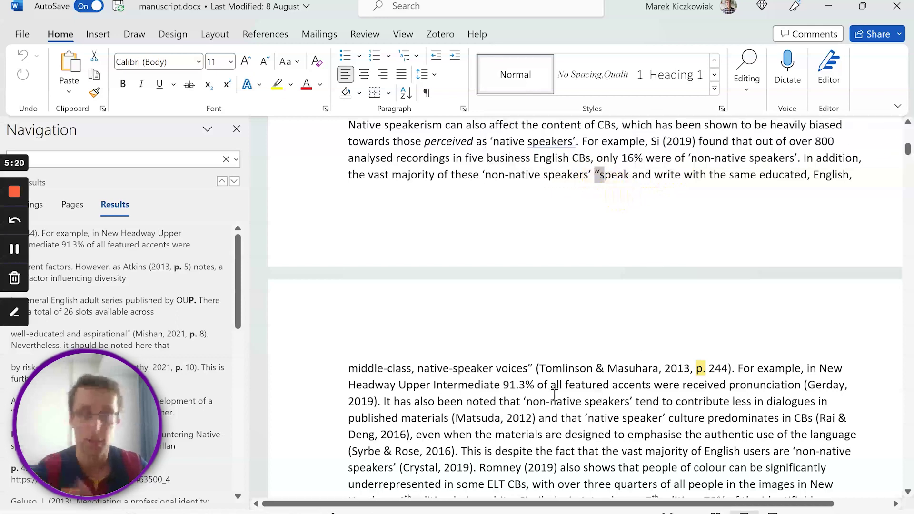
click(544, 383)
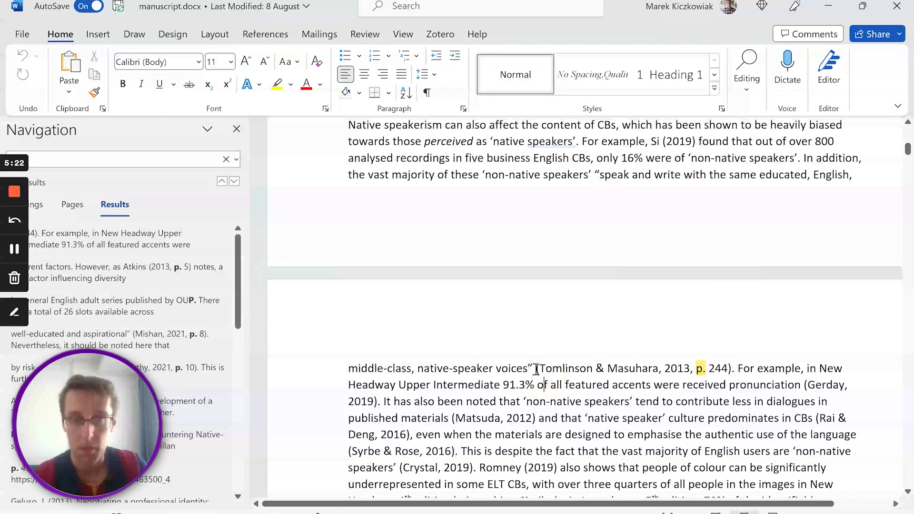
drag(537, 368, 690, 368)
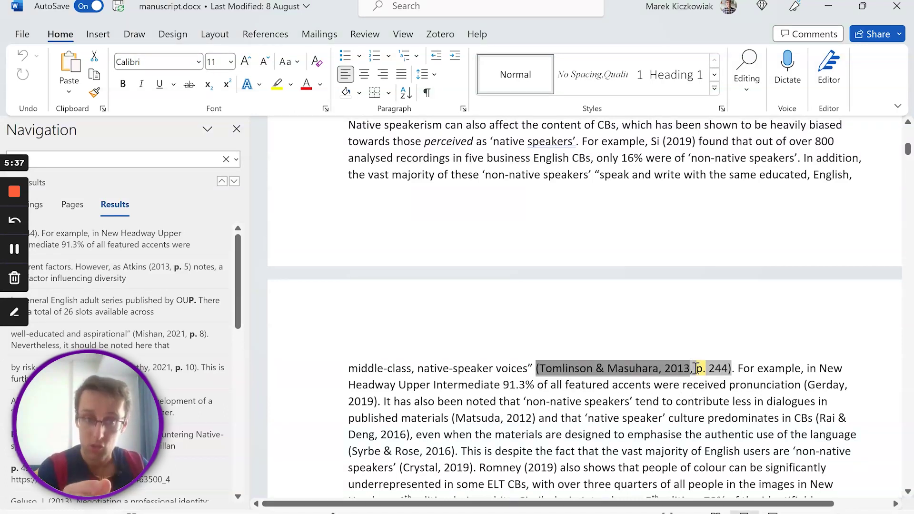
click(726, 374)
double_click(726, 373)
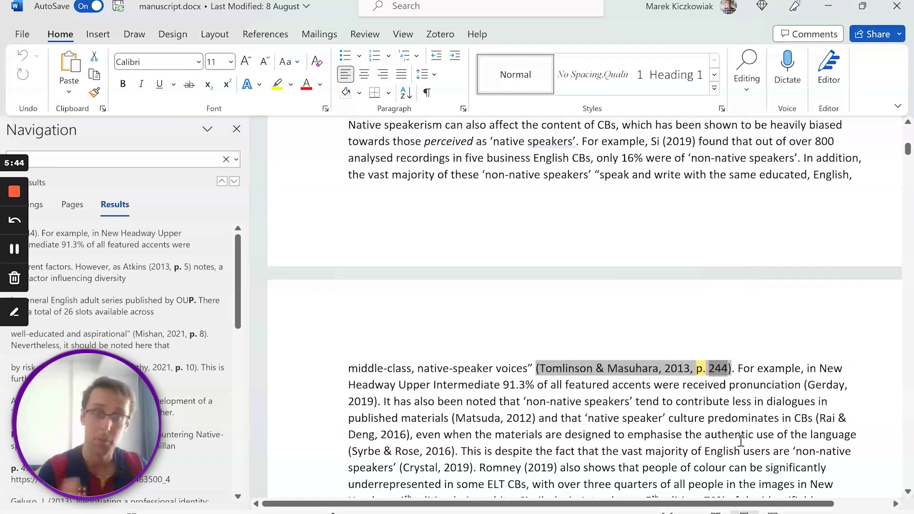
double_click(529, 367)
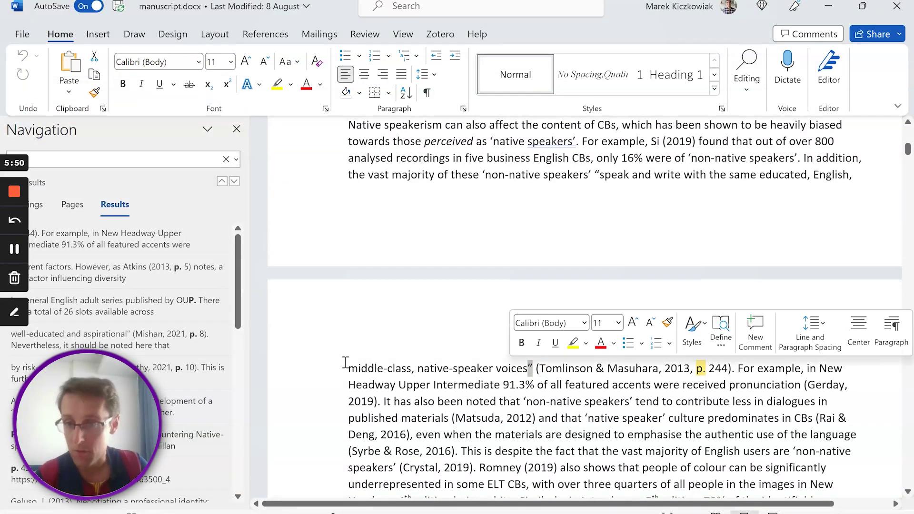
Highlight 'as Atkins', the (2013, p. 5) year and page, and the quoted Atkins sentence
click(164, 283)
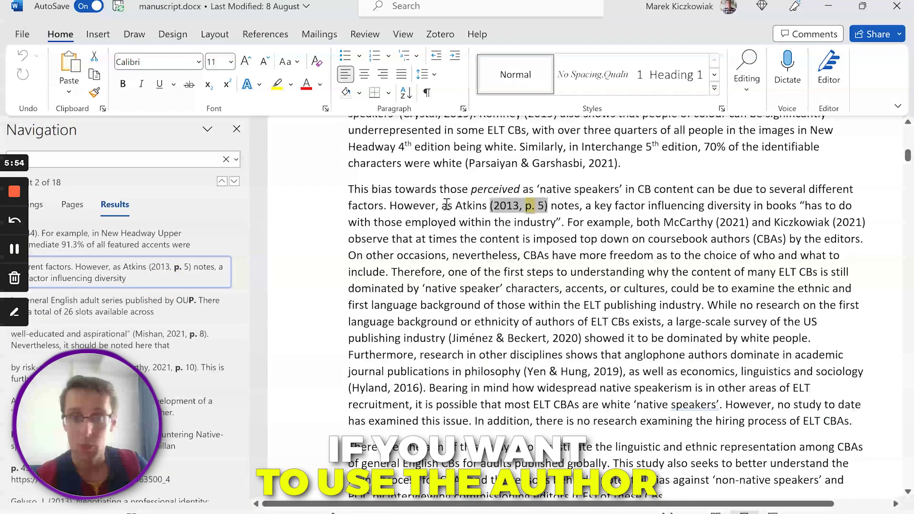
drag(442, 205, 487, 206)
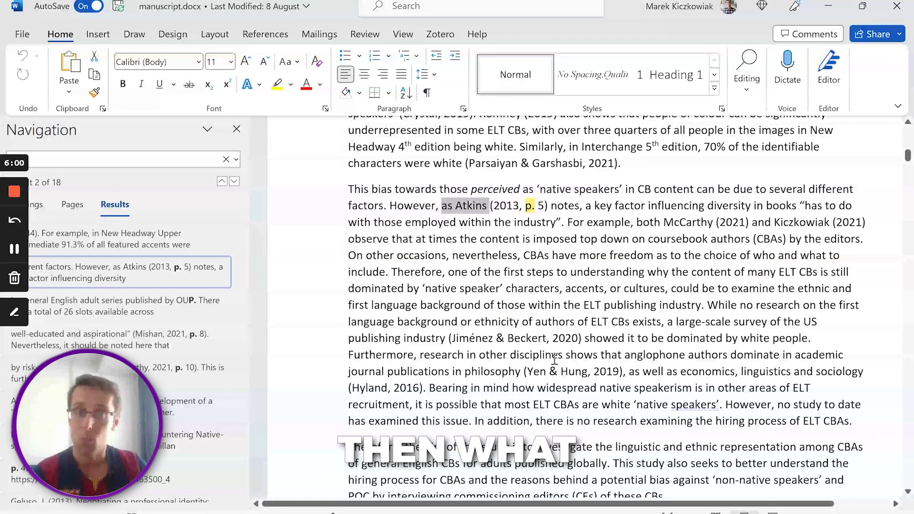
drag(491, 205, 548, 206)
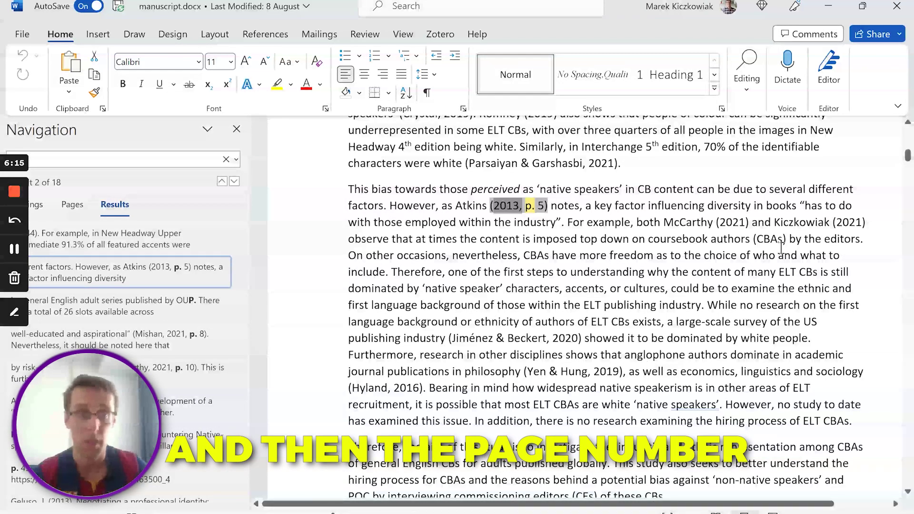
drag(799, 206, 564, 224)
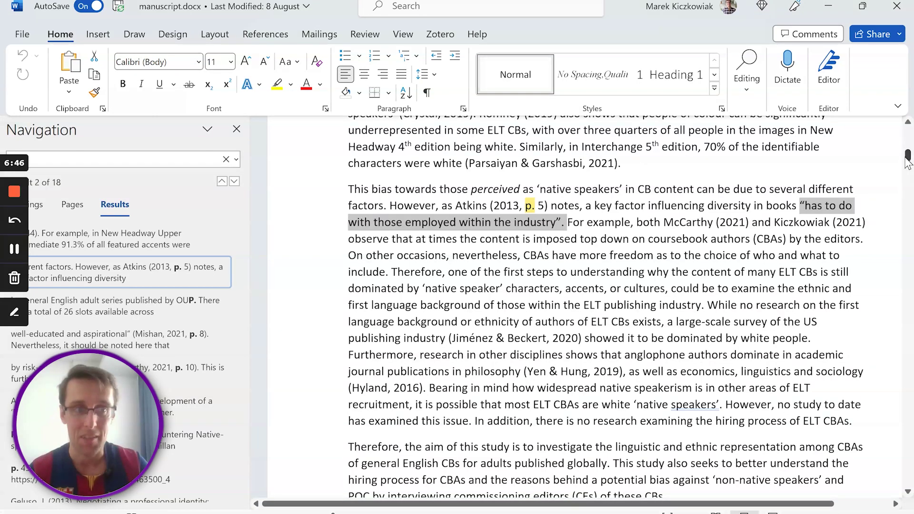
Return to the top above the title, focus Zotero's search field, then switch to the blank Word document
drag(909, 164, 907, 130)
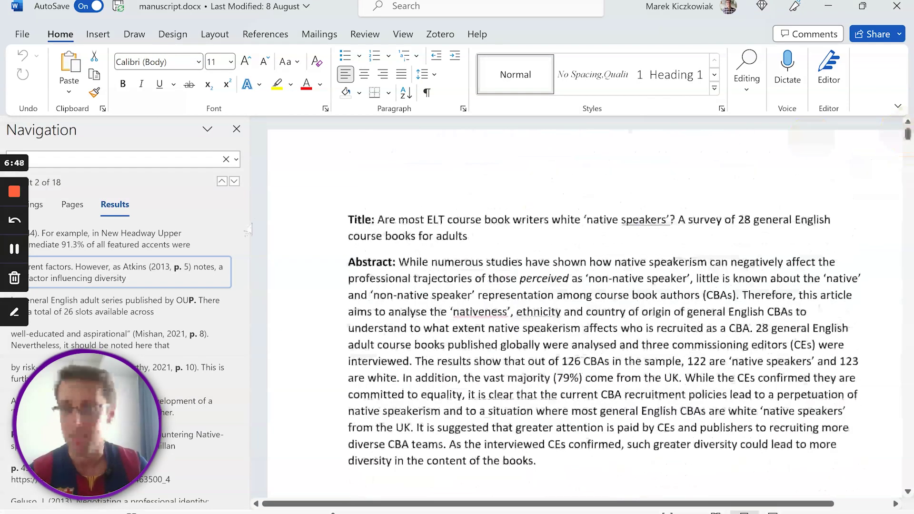
click(348, 218)
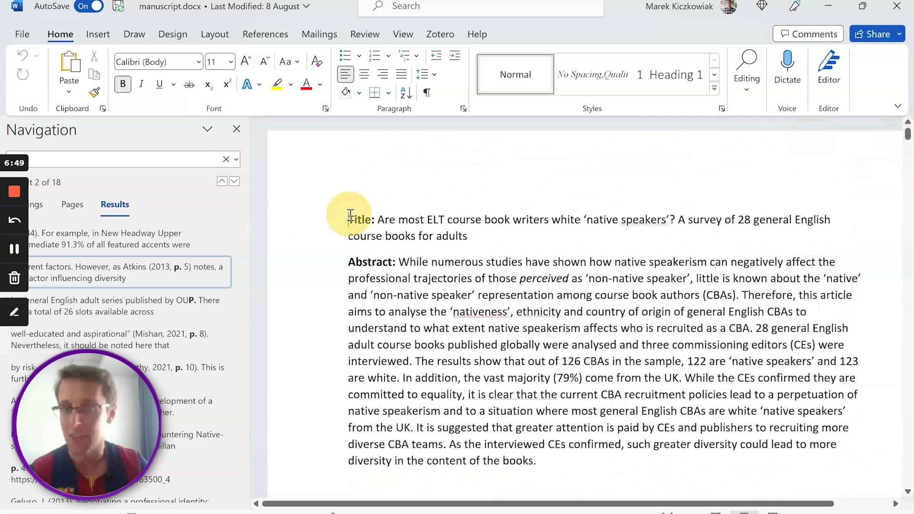
scroll(521, 317, down, 6)
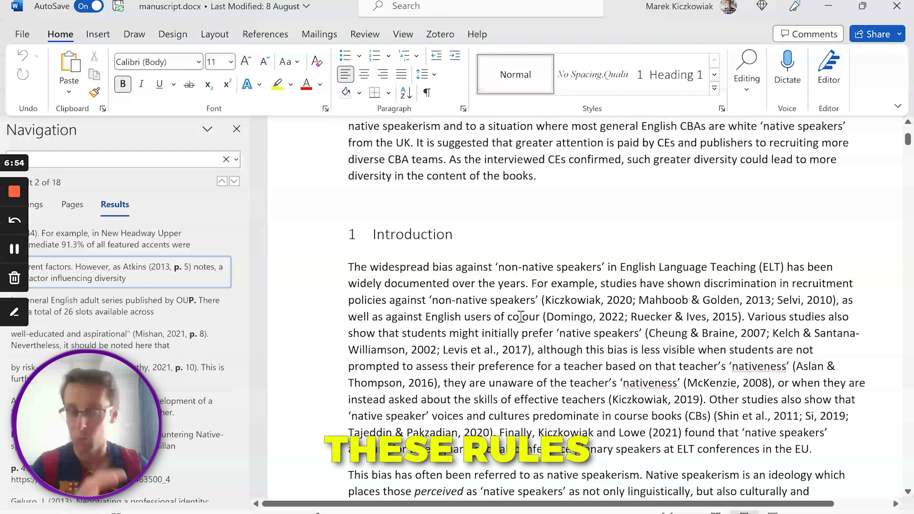
scroll(521, 317, up, 6)
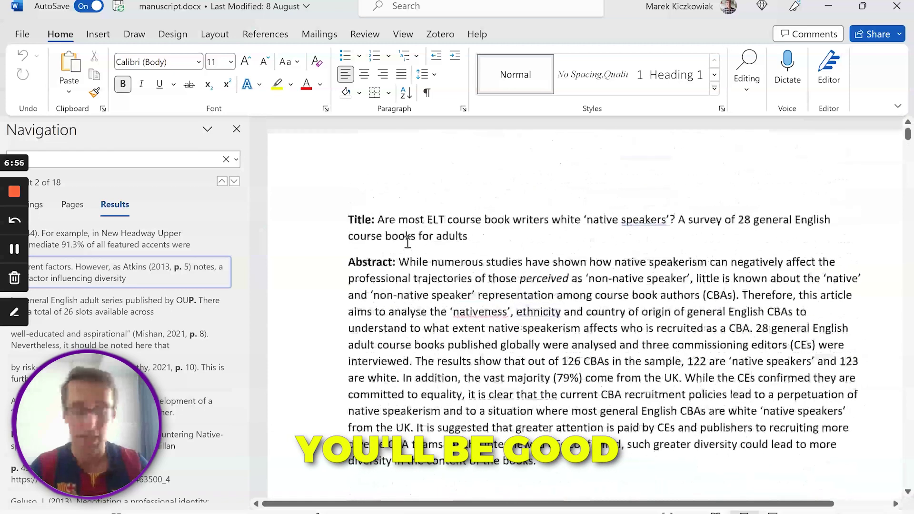
scroll(409, 241, up, 1)
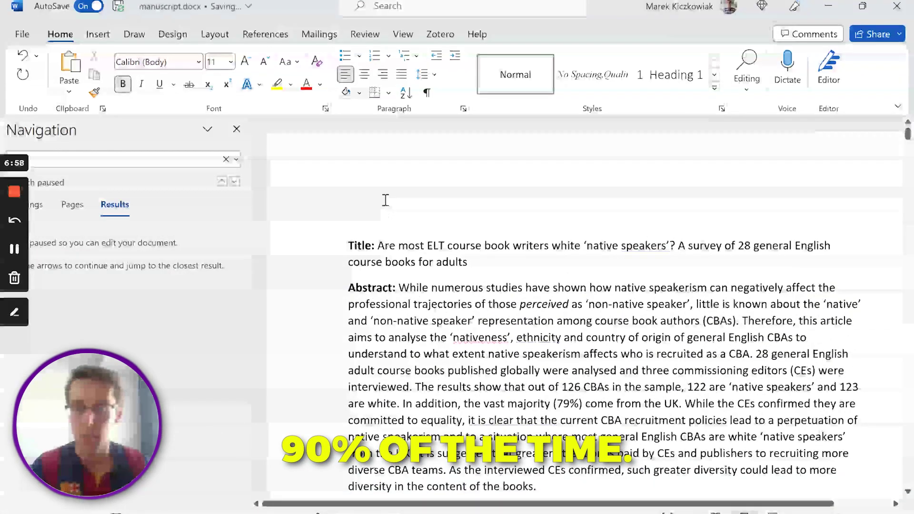
click(386, 200)
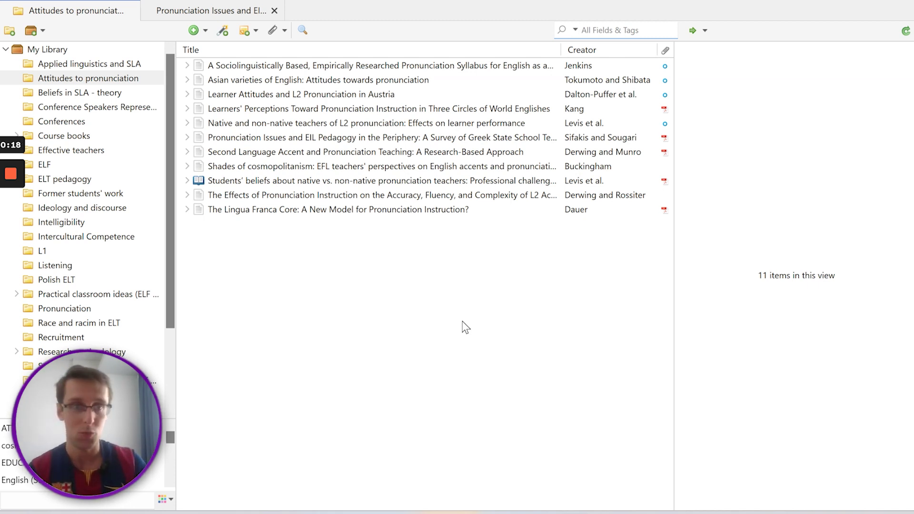
key(ctrl+shift+k)
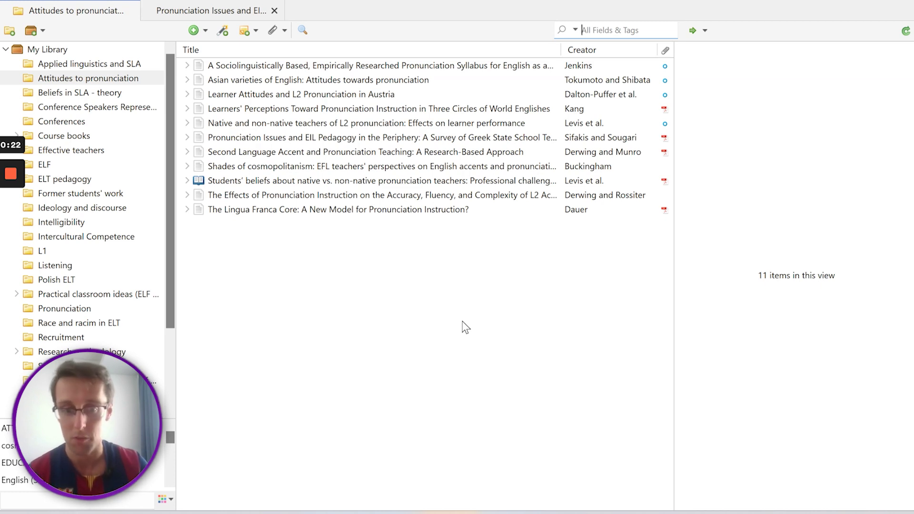
click(540, 512)
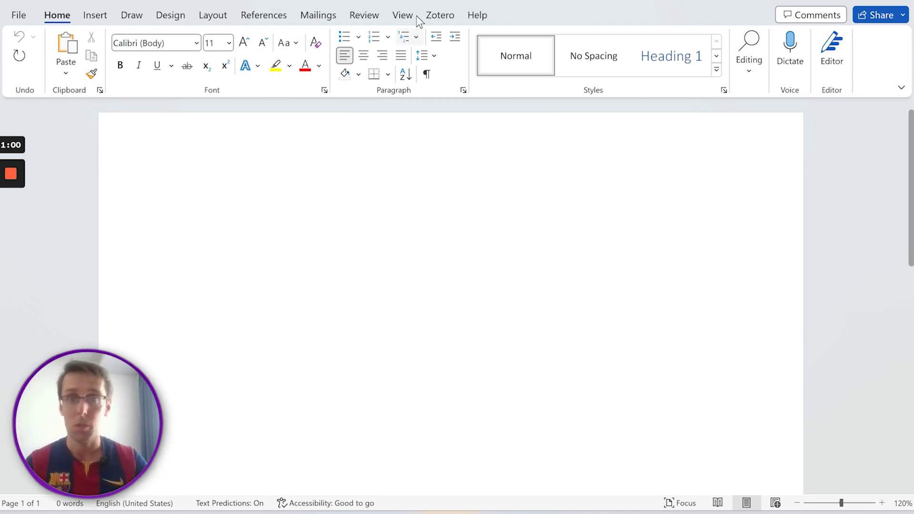
Start a new Zotero citation and choose American Psychological Association 7th edition as the document style
click(438, 15)
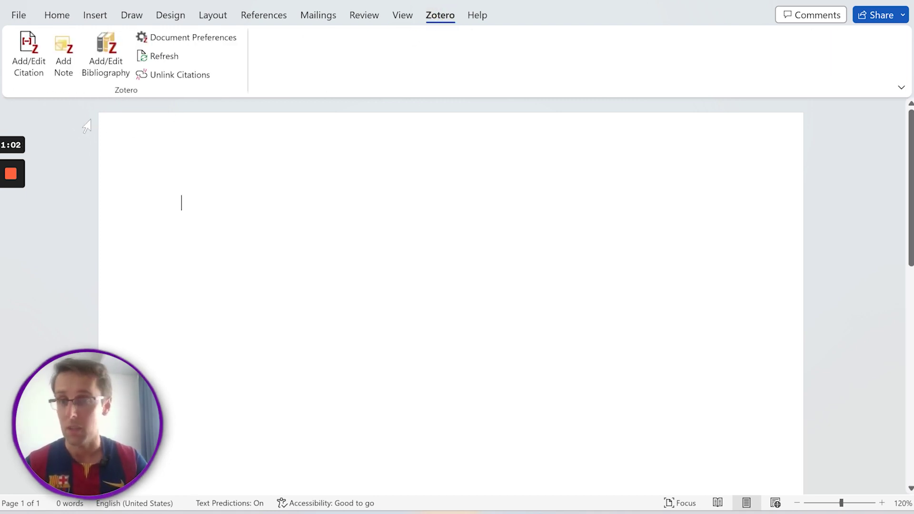
click(38, 72)
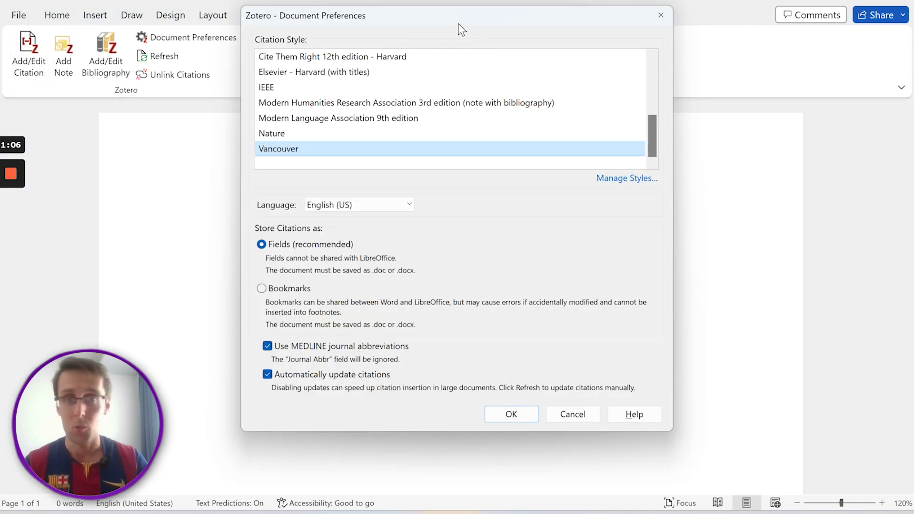
drag(459, 28, 485, 50)
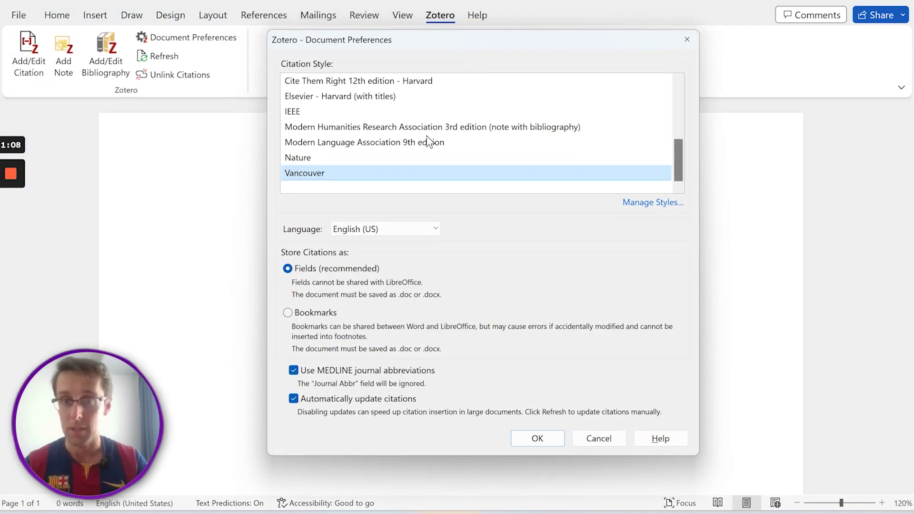
scroll(429, 141, up, 3)
click(404, 142)
click(410, 126)
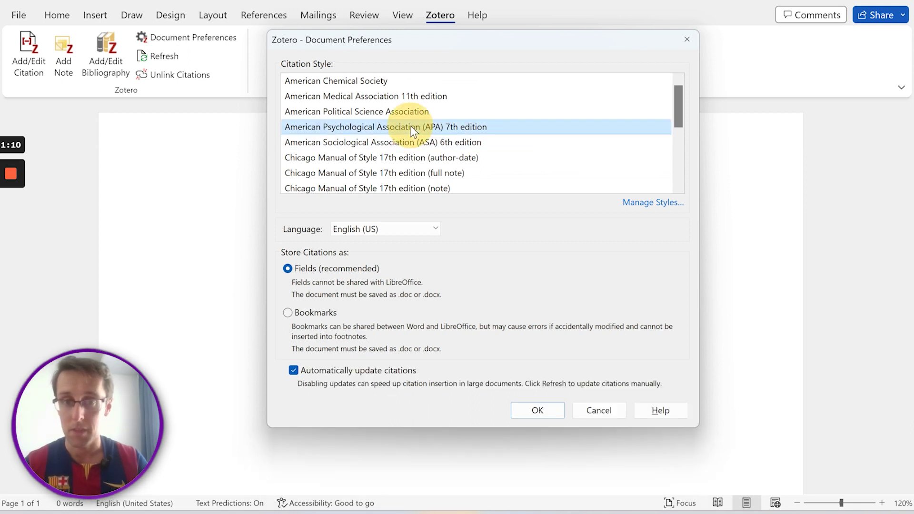
click(538, 411)
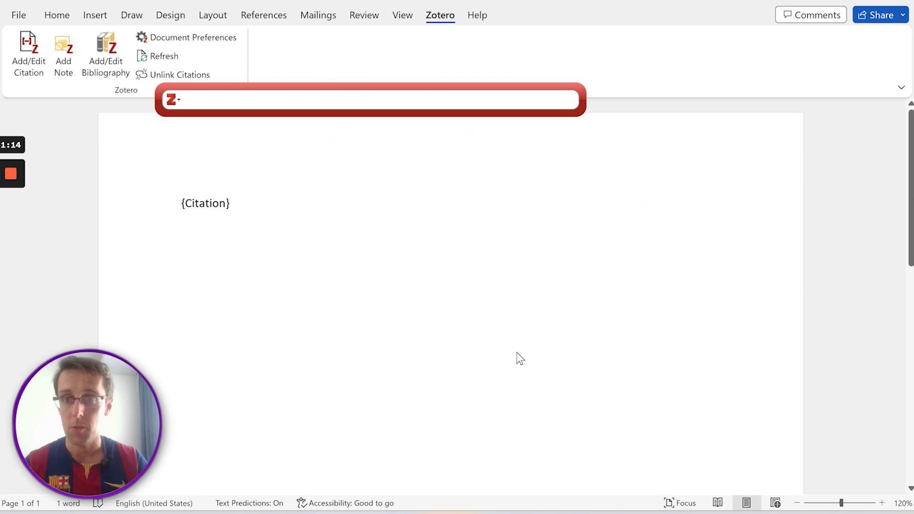
Insert the citation (Kelch & Santana-Williamson, 2002; Kiczkowiak, 2021) from a Zotero search
text(kiczkowi)
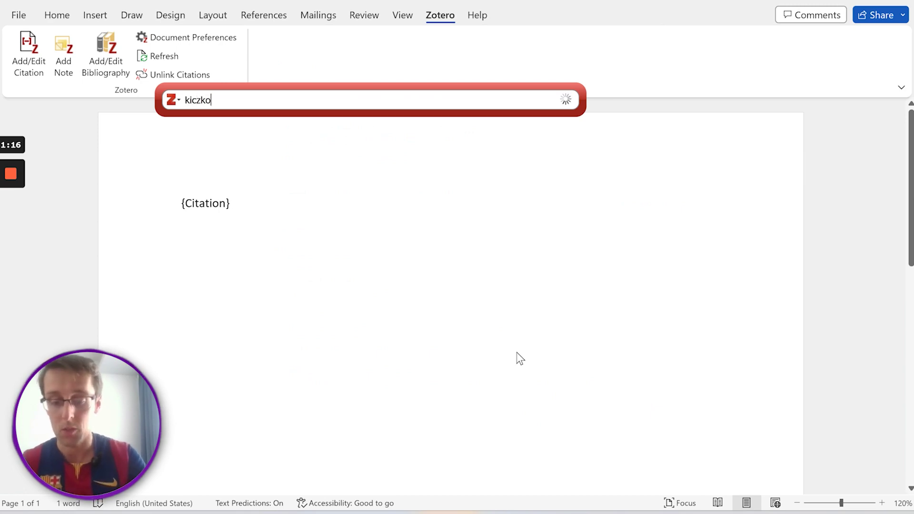
key(Down)
key(Down)
key(Down)
key(Down)
key(Down)
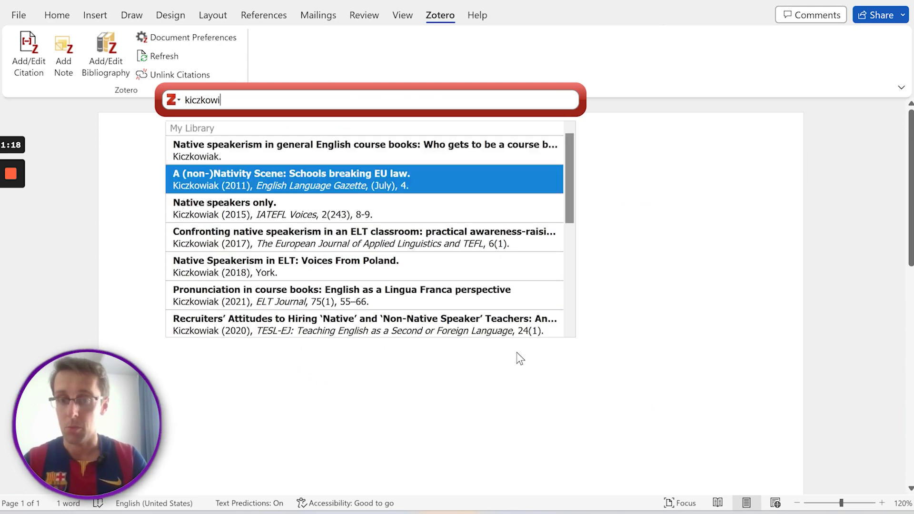
key(Return)
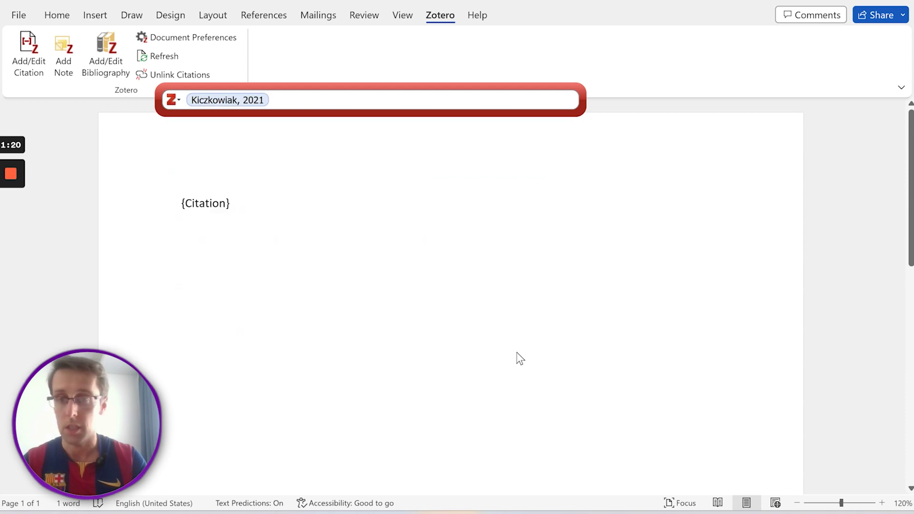
text(kelch)
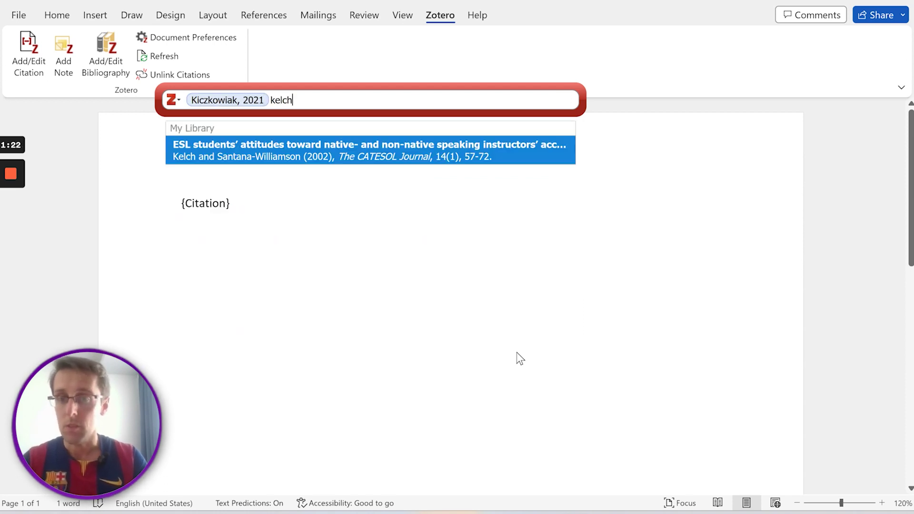
key(Return)
key(Return)
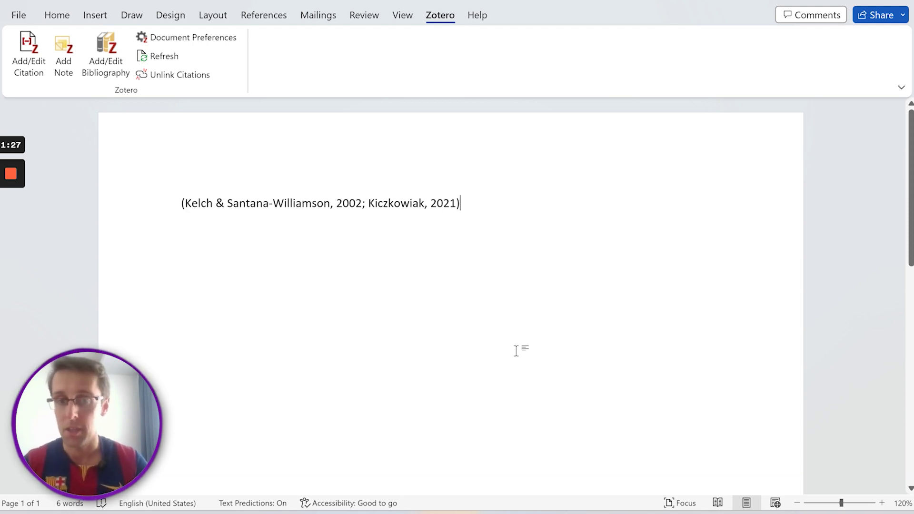
Type 'Lowe states that' on a new line and move the caret back after Lowe
key(Return)
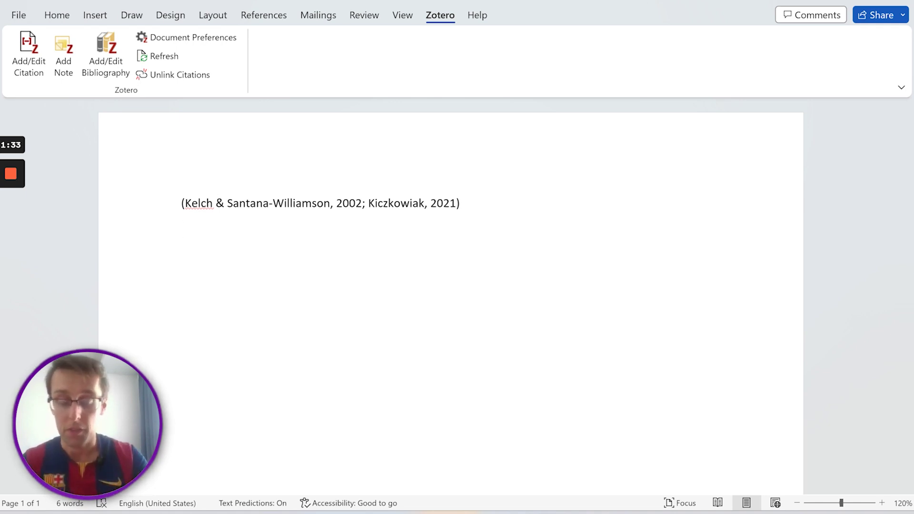
text(Lowe)
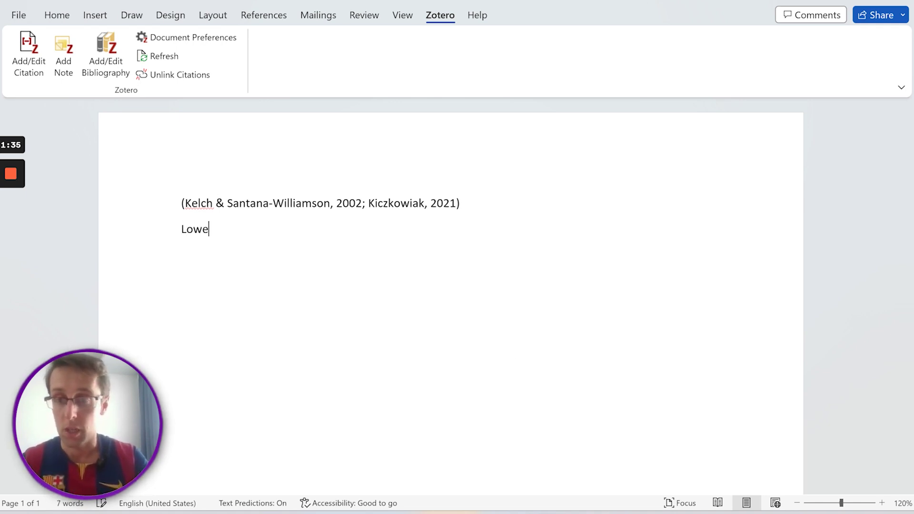
text( states that)
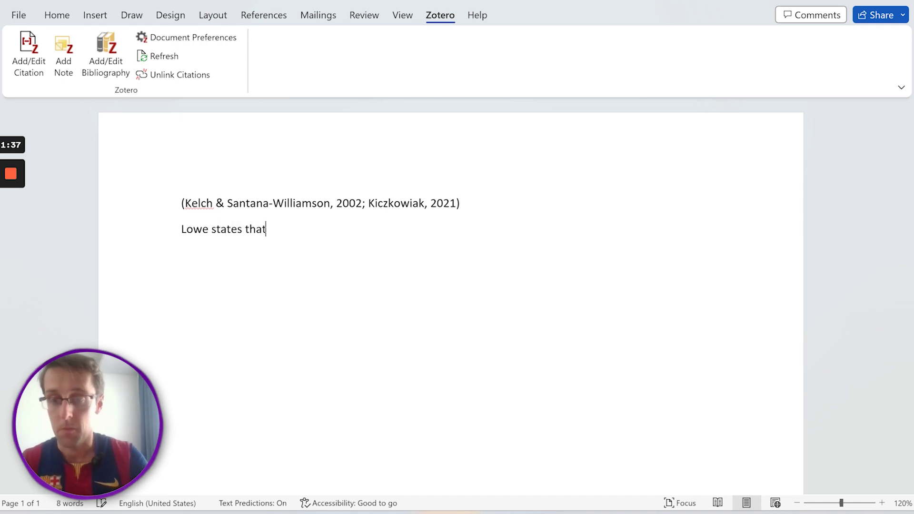
key(ctrl+Left)
key(ctrl+Left)
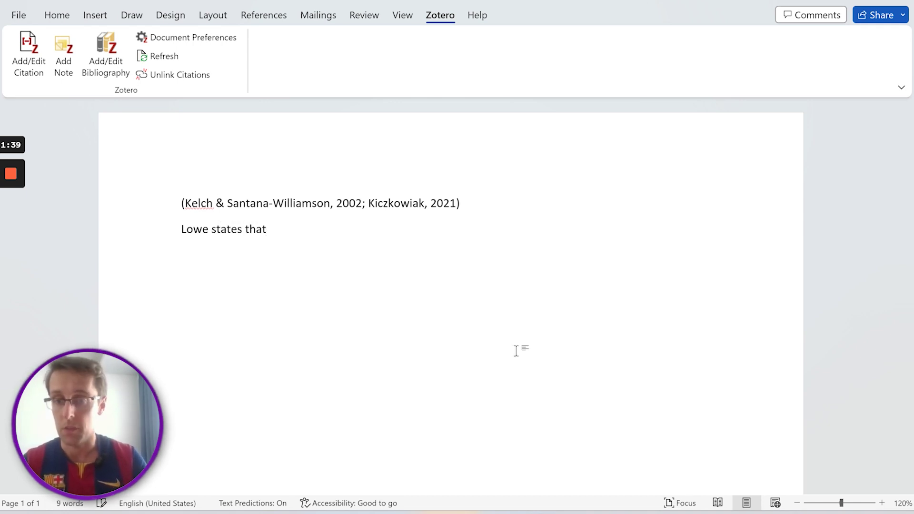
Insert Lowe's 2015 A Matter of Degrees citation after Lowe with the author omitted
click(43, 67)
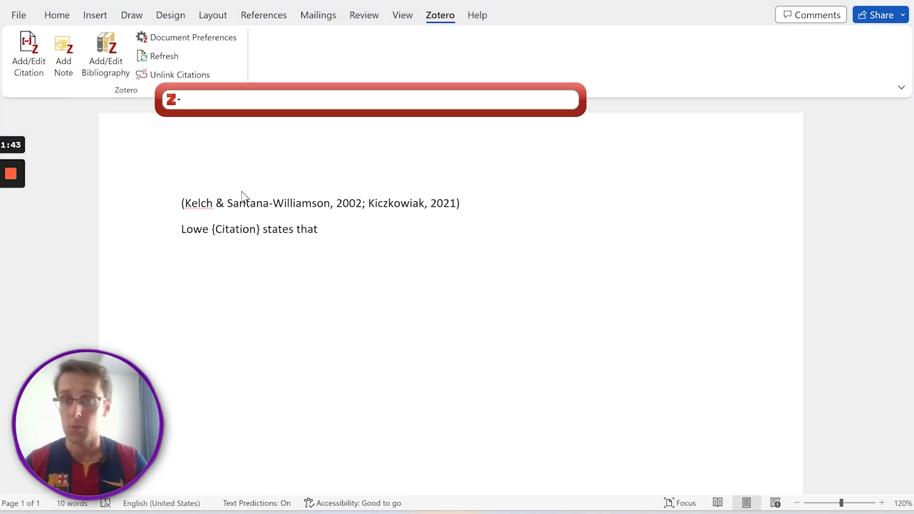
text(lowe)
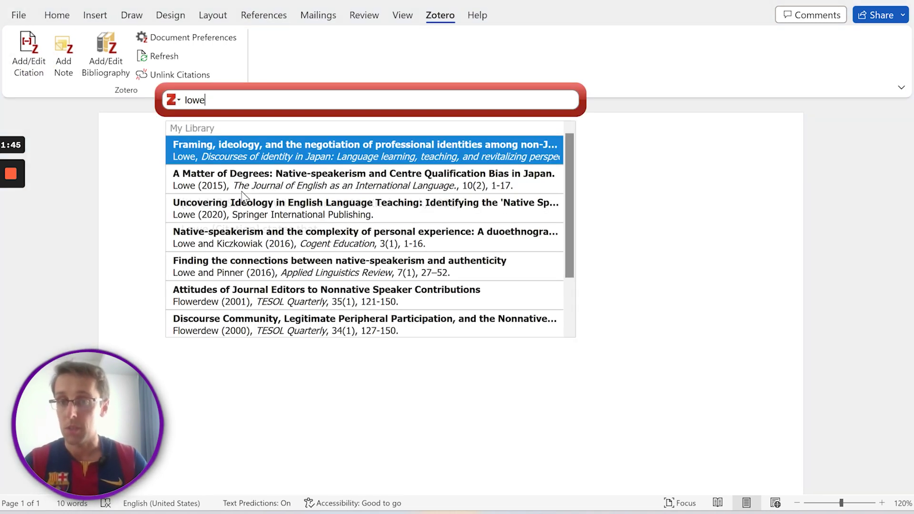
click(247, 161)
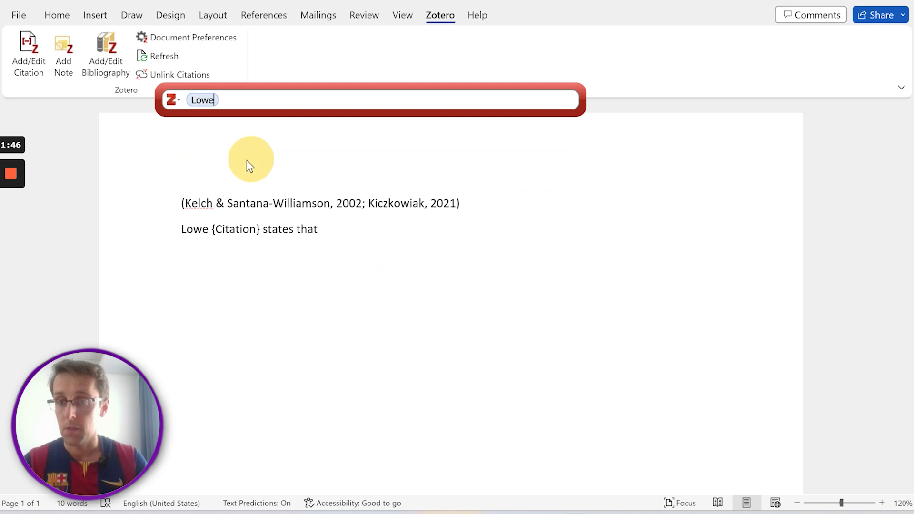
click(207, 101)
click(231, 102)
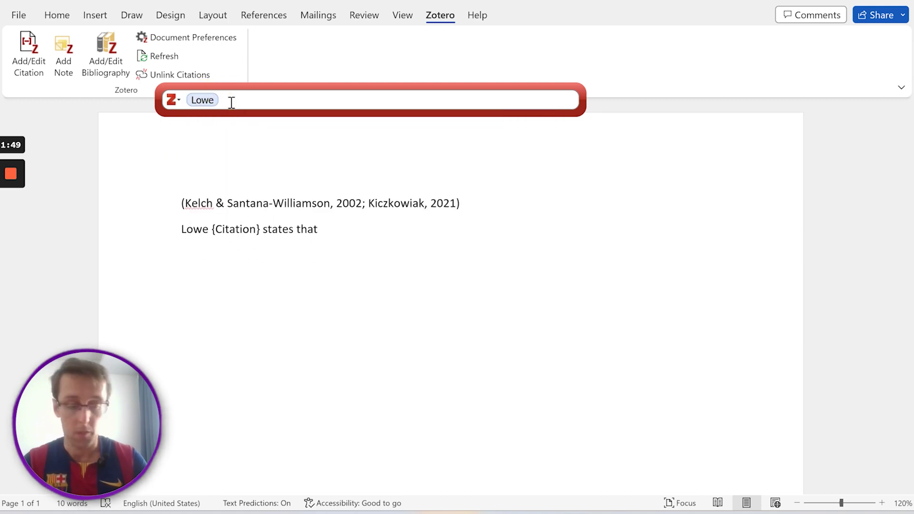
key(BackSpace)
text(lowe)
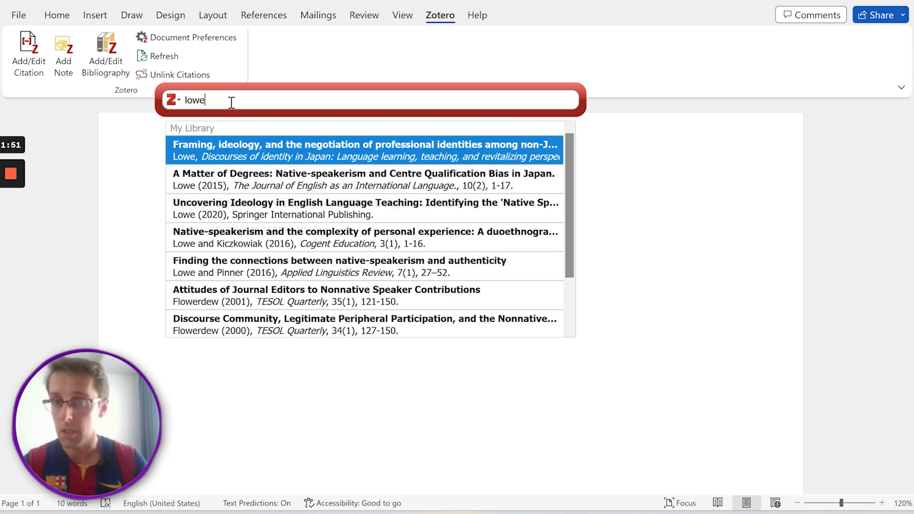
click(258, 176)
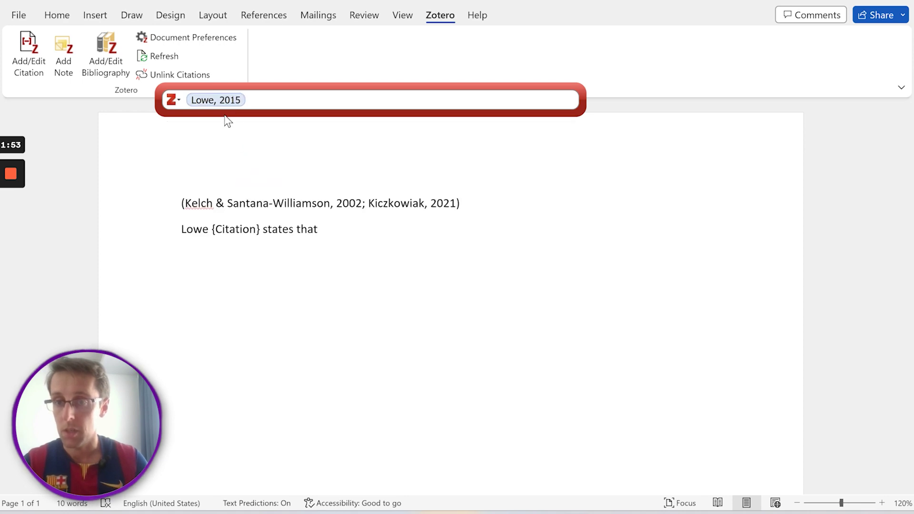
click(224, 101)
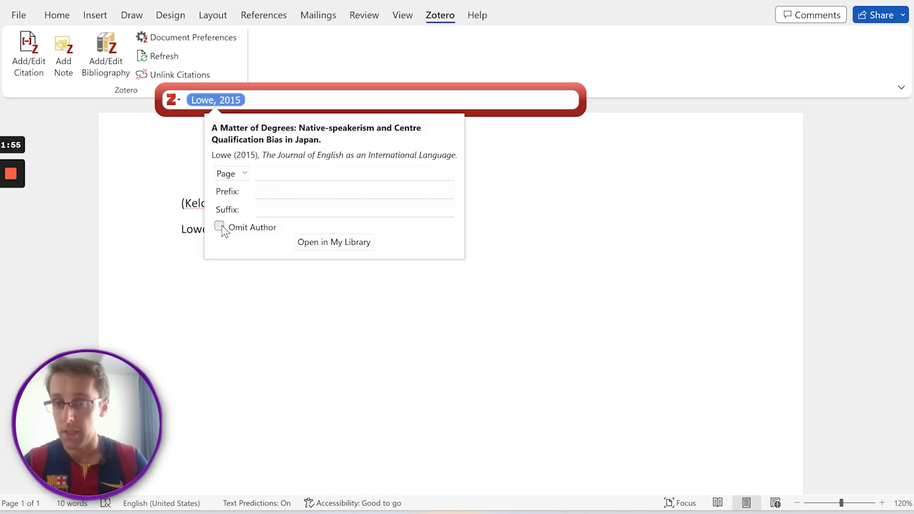
click(221, 228)
key(Return)
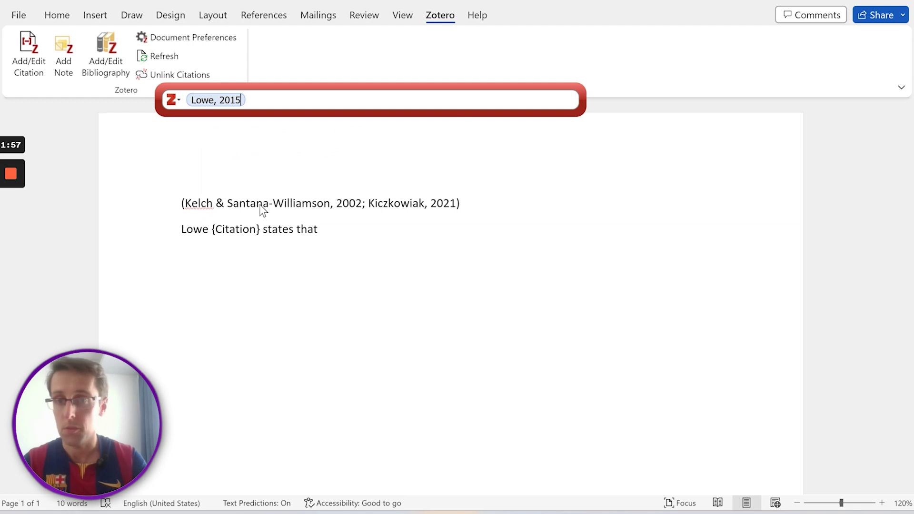
key(Return)
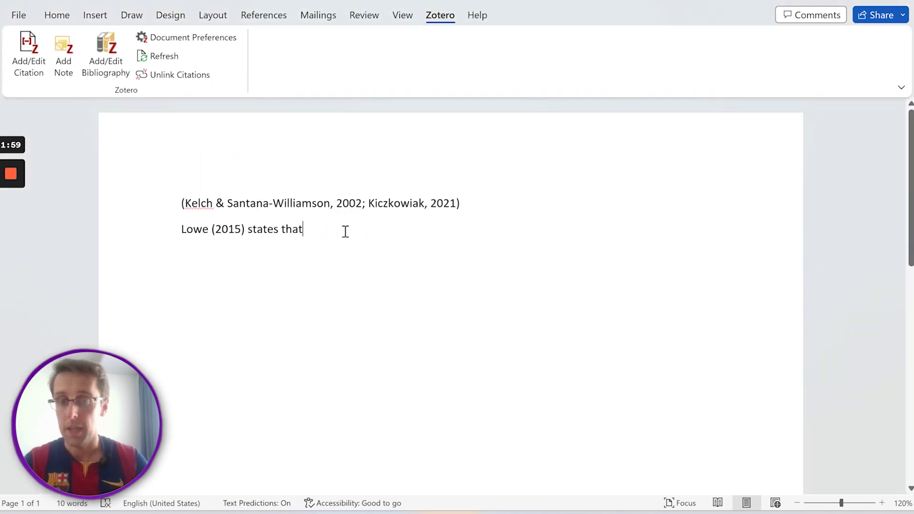
Type “quote” after 'states that'
text(@)
key(BackSpace)
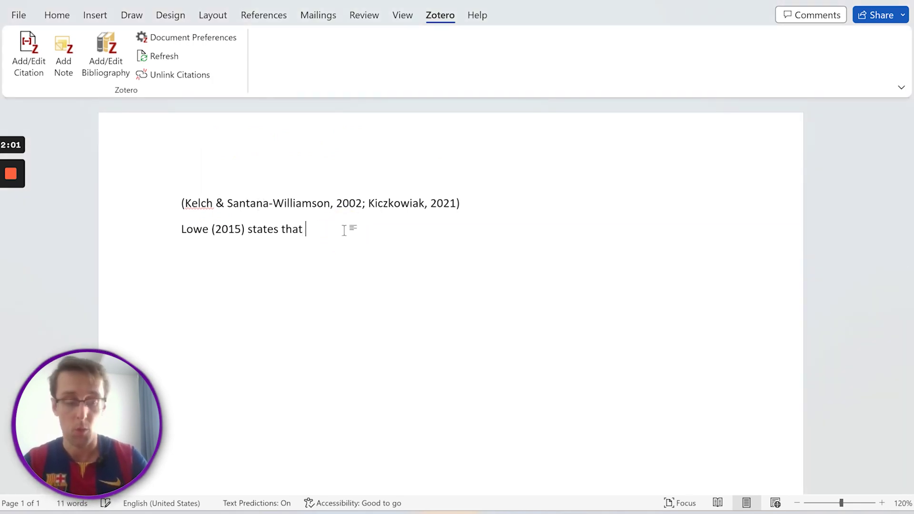
text("quote")
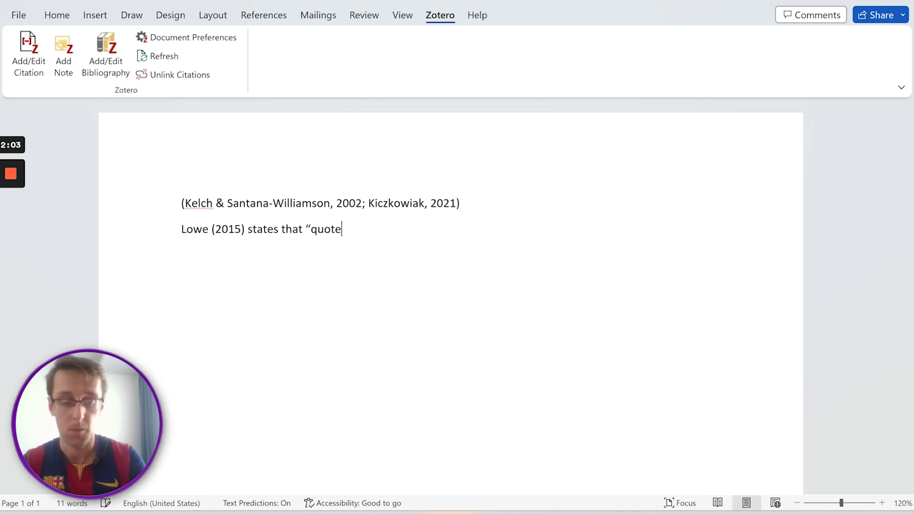
Give the Lowe citation page 185 so it reads Lowe (2015, p. 185), then add a new line
click(236, 234)
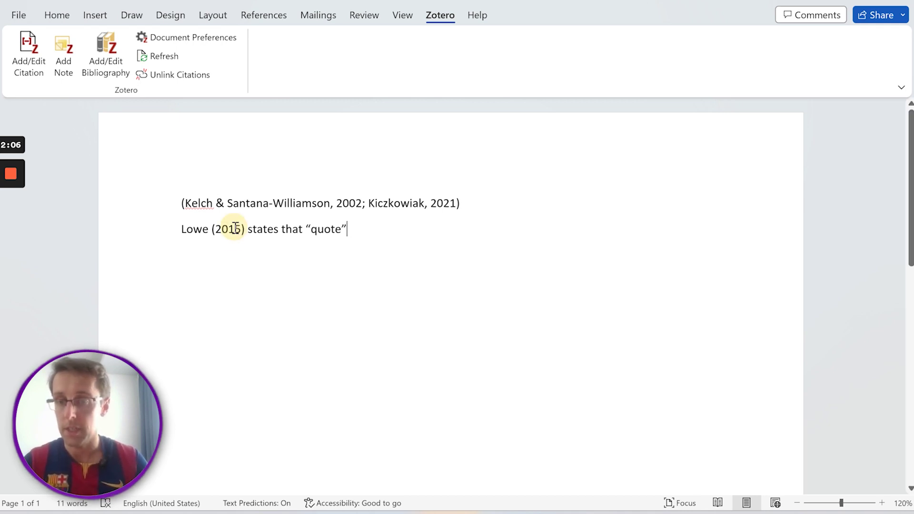
click(20, 71)
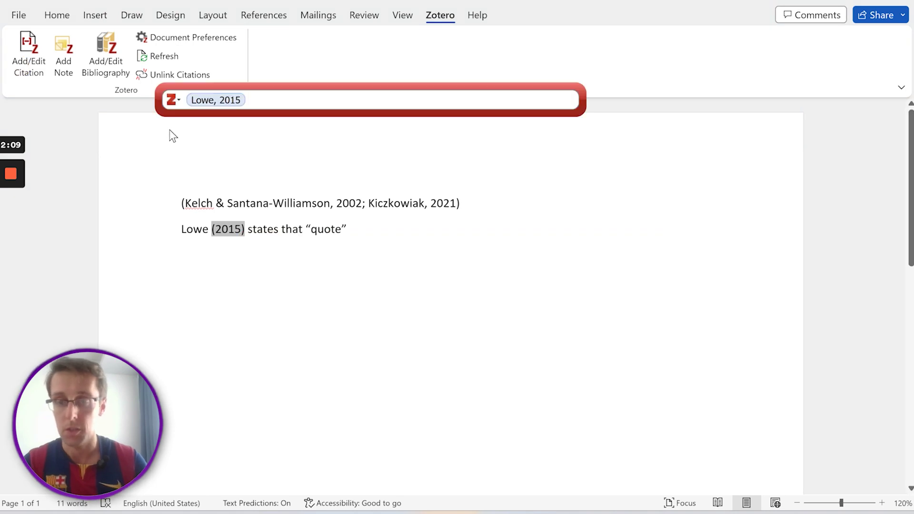
click(207, 102)
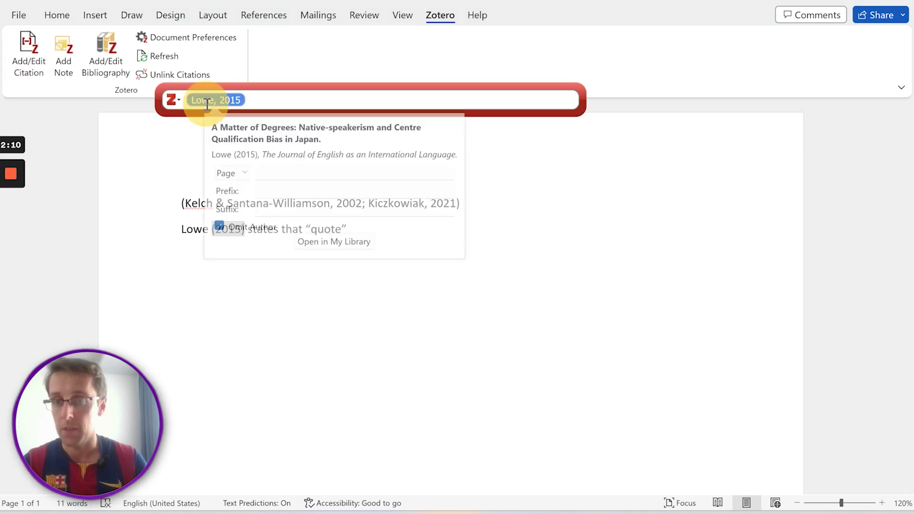
click(272, 168)
text(185)
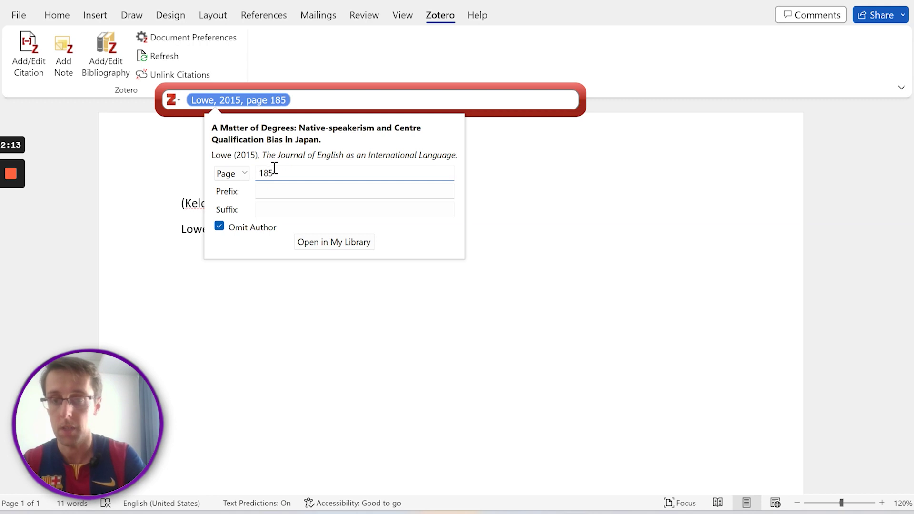
key(Return)
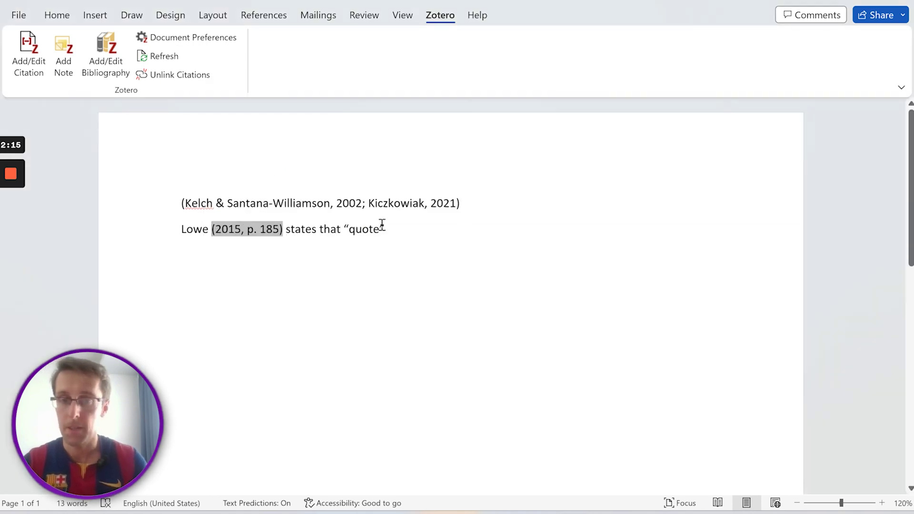
click(393, 234)
key(Return)
key(Return)
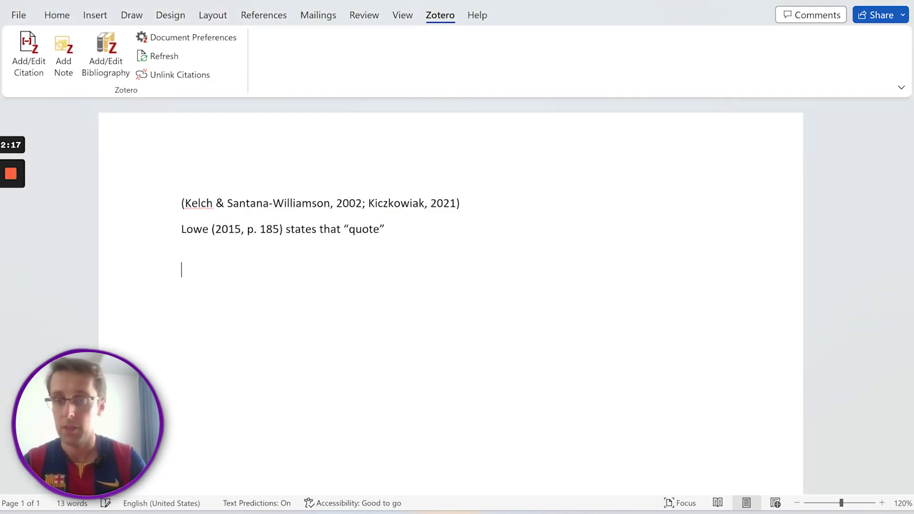
Insert the bibliography listing Kelch & Santana-Williamson, Kiczkowiak and Lowe, closing the reopened citation editor unchanged
click(106, 52)
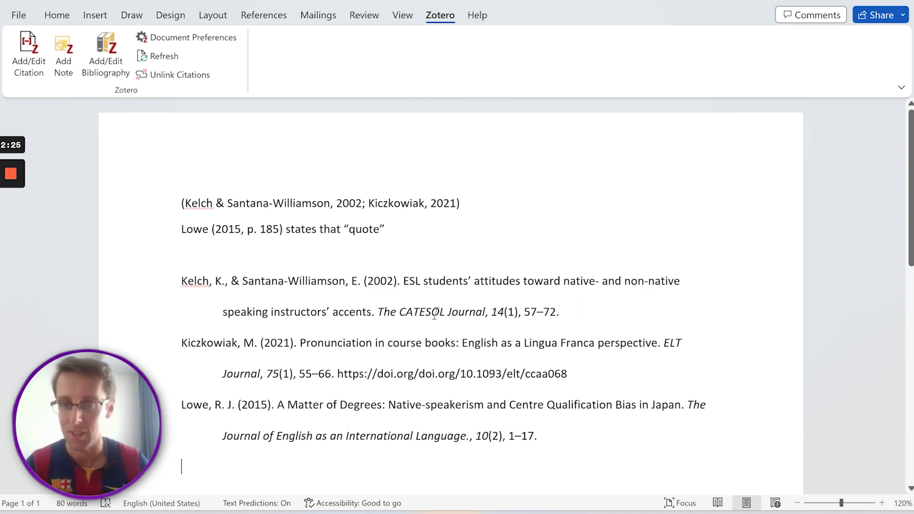
click(316, 202)
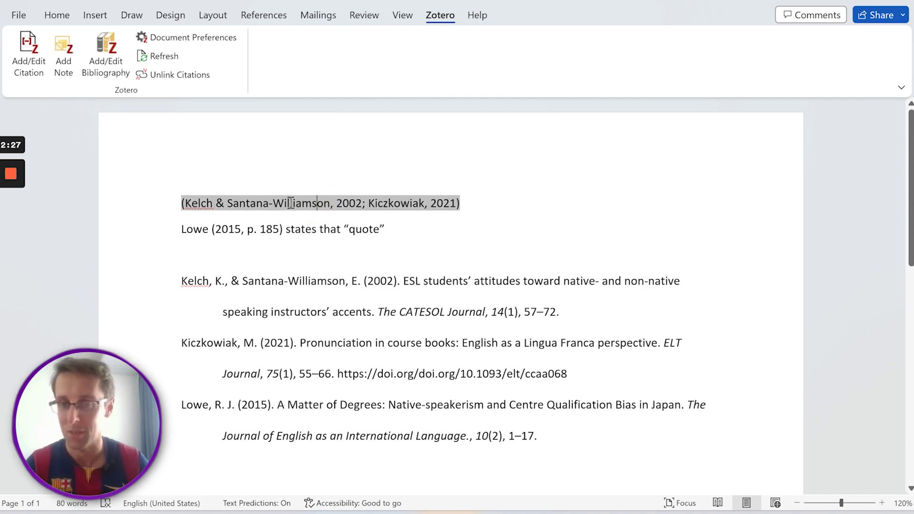
click(25, 69)
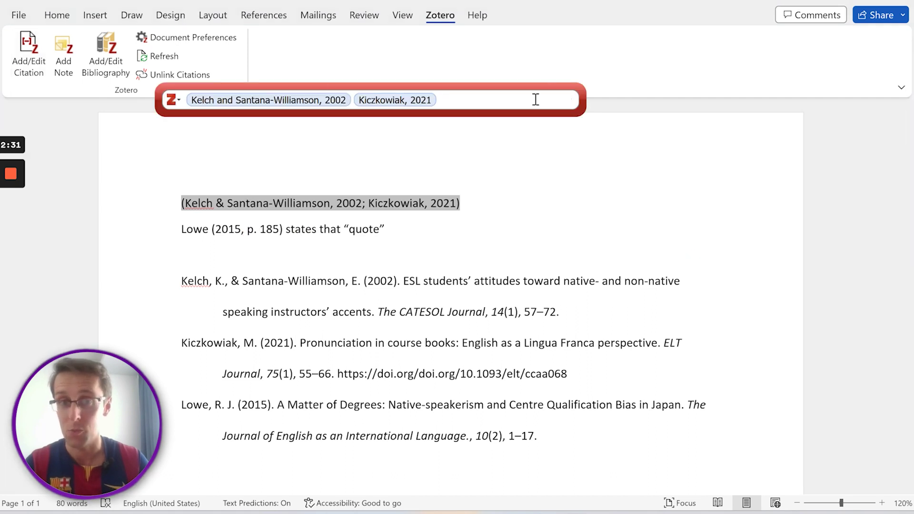
mouse_move(575, 513)
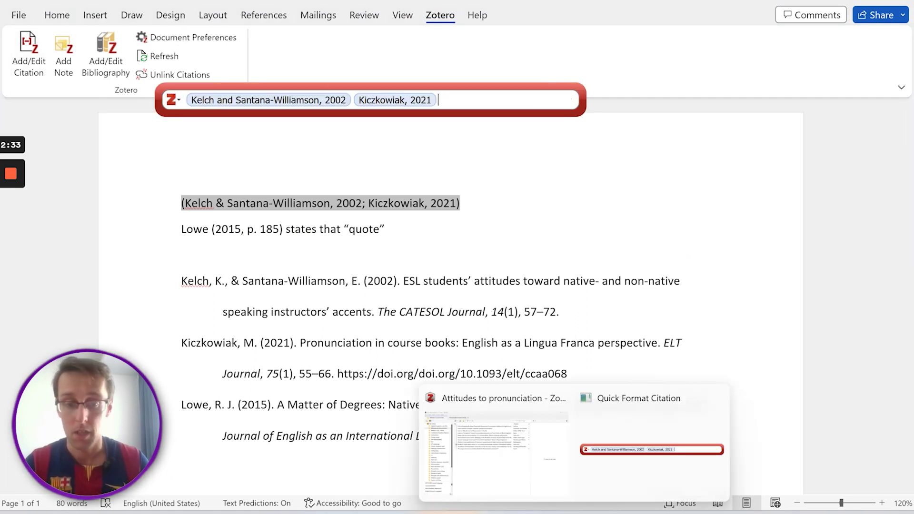
click(714, 401)
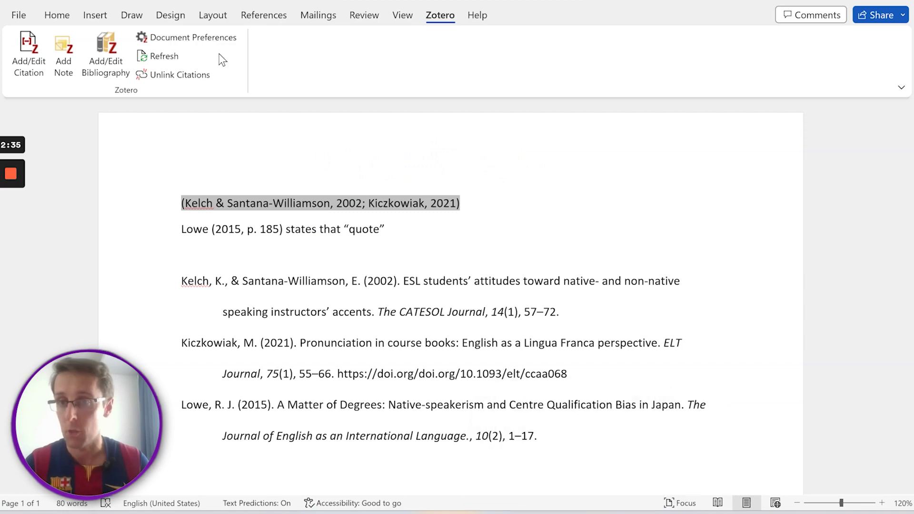
Switch the document's citation style to Elsevier - Harvard (with titles) in Document Preferences
click(217, 42)
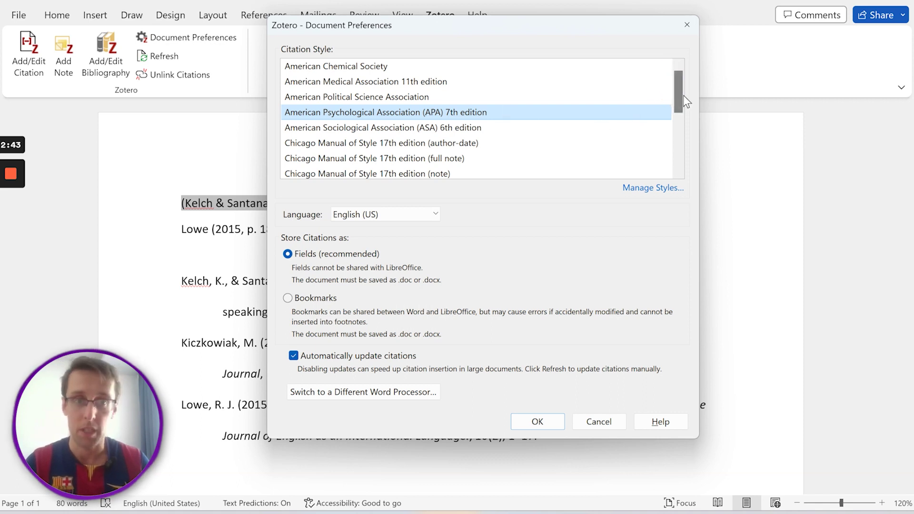
drag(679, 94, 678, 103)
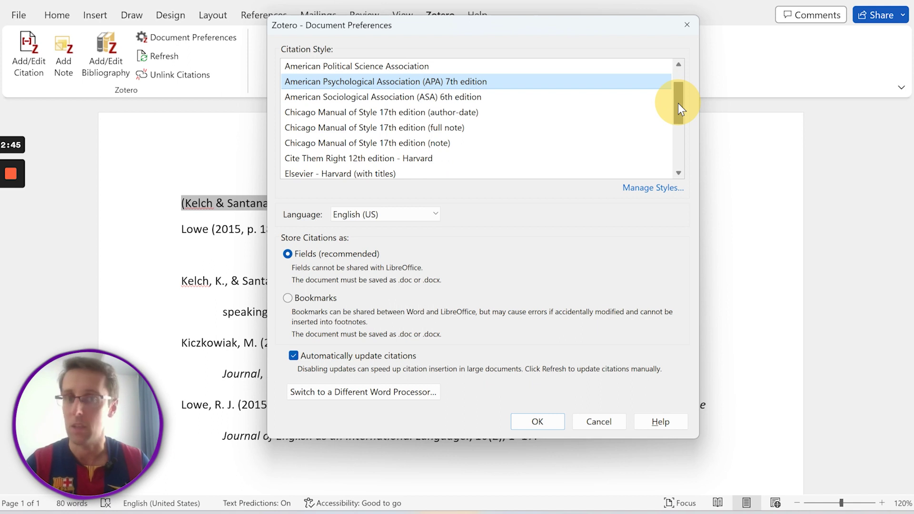
drag(680, 105, 678, 117)
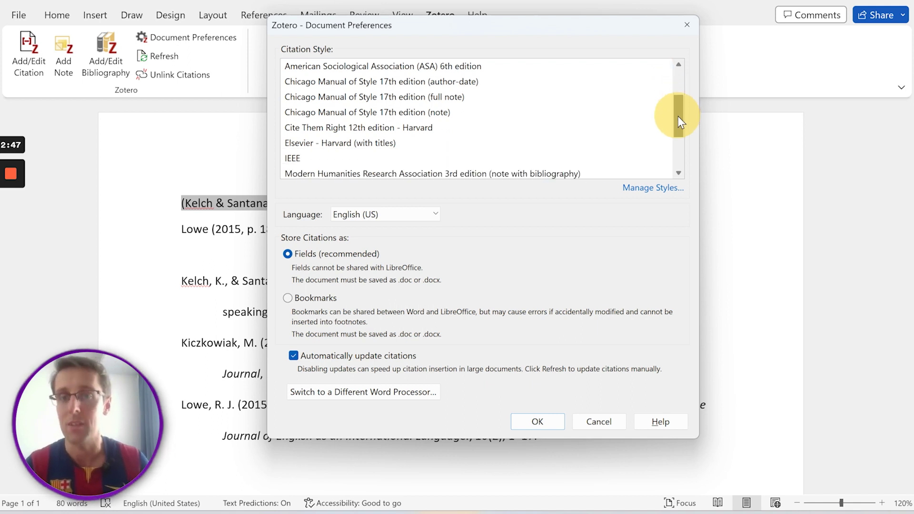
click(380, 148)
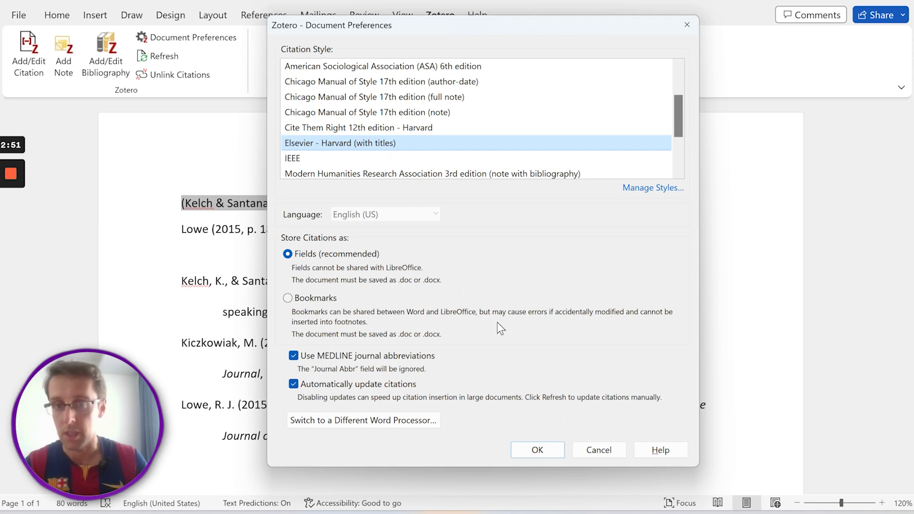
click(553, 450)
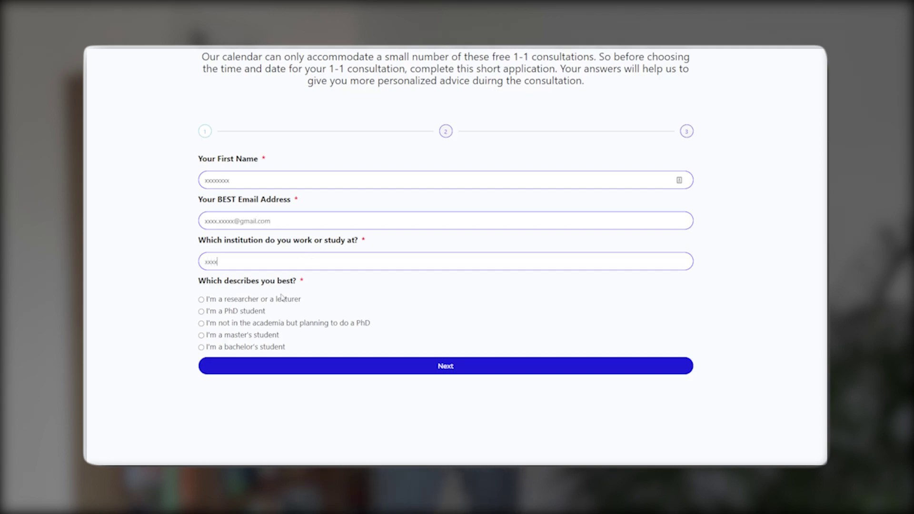
Select 'I'm a PhD student' on the consultation form and scroll down to the testimonials
click(259, 310)
scroll(386, 213, down, 8)
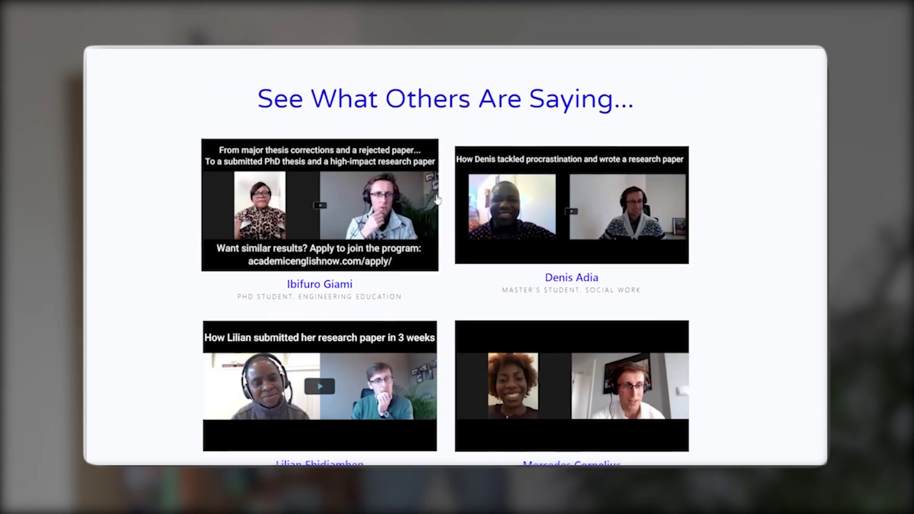